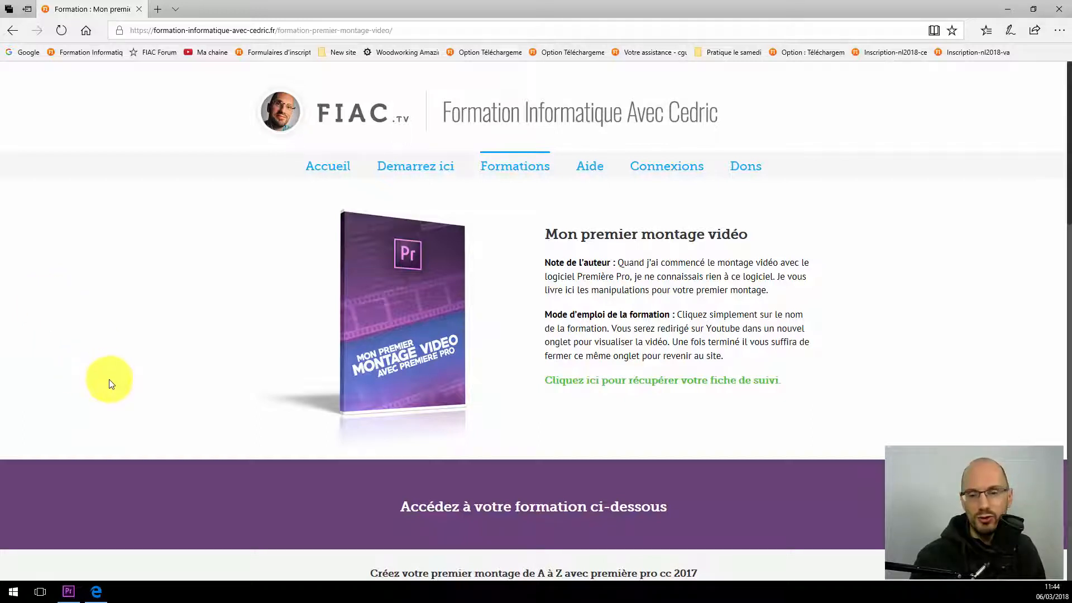
Step: Switch to Premiere Pro and ready the Type tool with the playhead at 00;29;26;05, past the last clip
{"action": "left_click", "coordinate": [68, 593]}
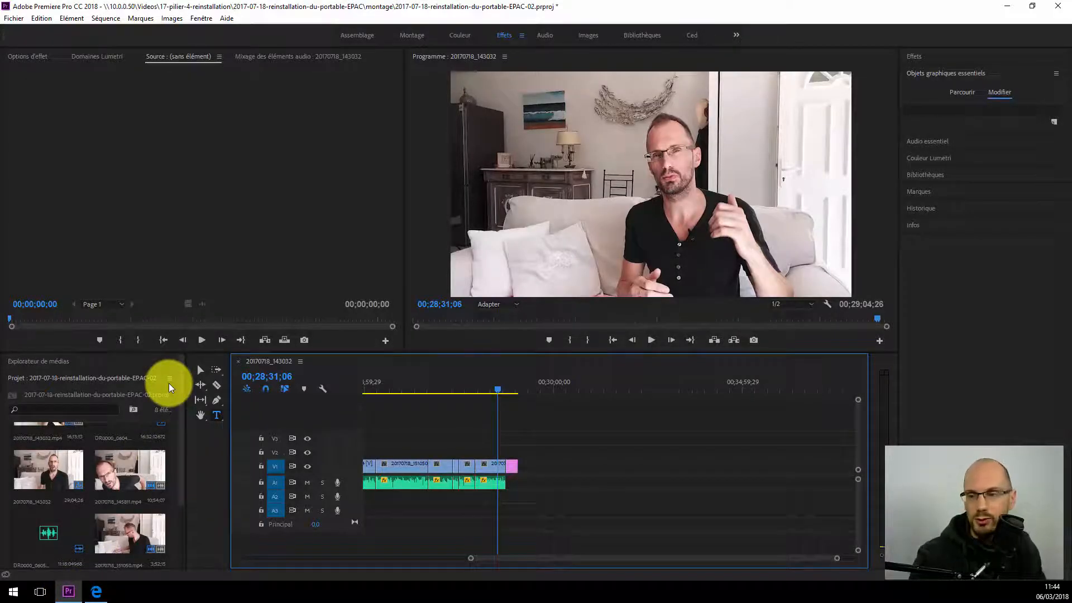
{"action": "left_click", "coordinate": [534, 390]}
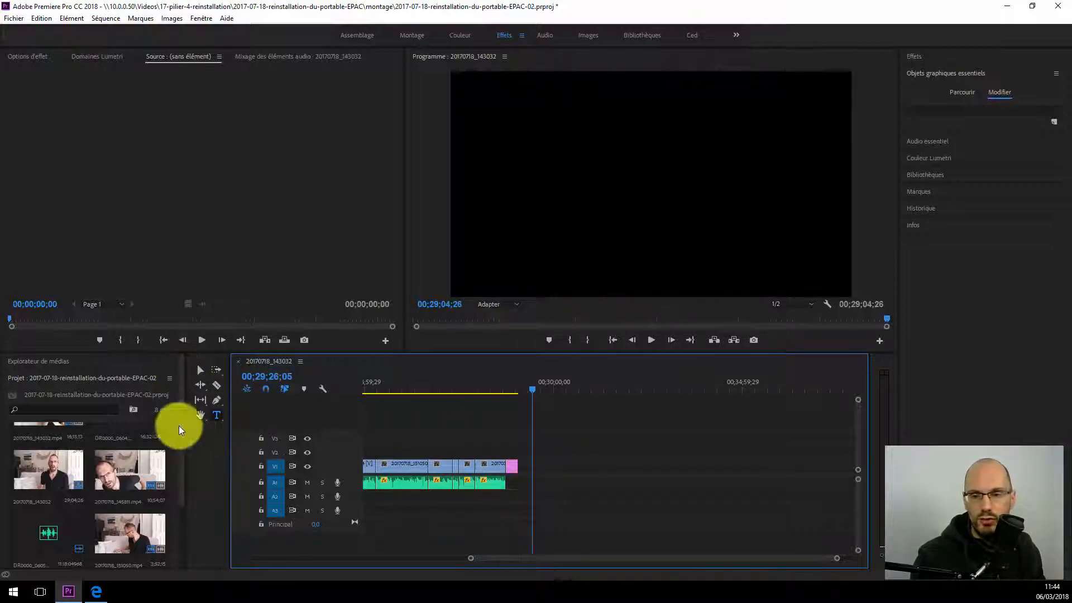
{"action": "left_click", "coordinate": [218, 414]}
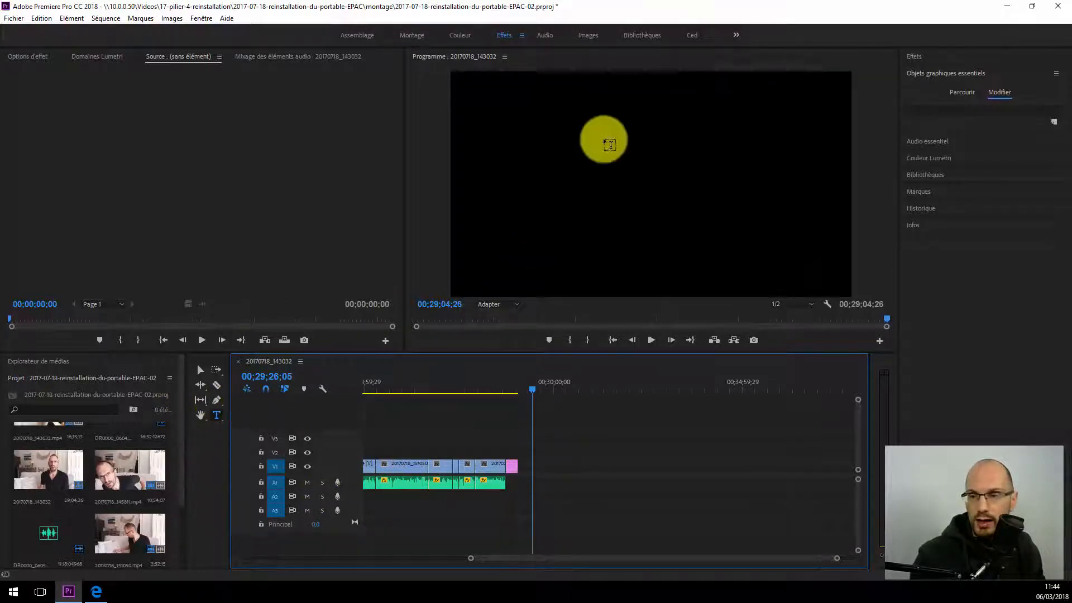
Step: Try out point text and a text box with filler text in the empty frame, deleting the resulting title clips
{"action": "left_click", "coordinate": [545, 134]}
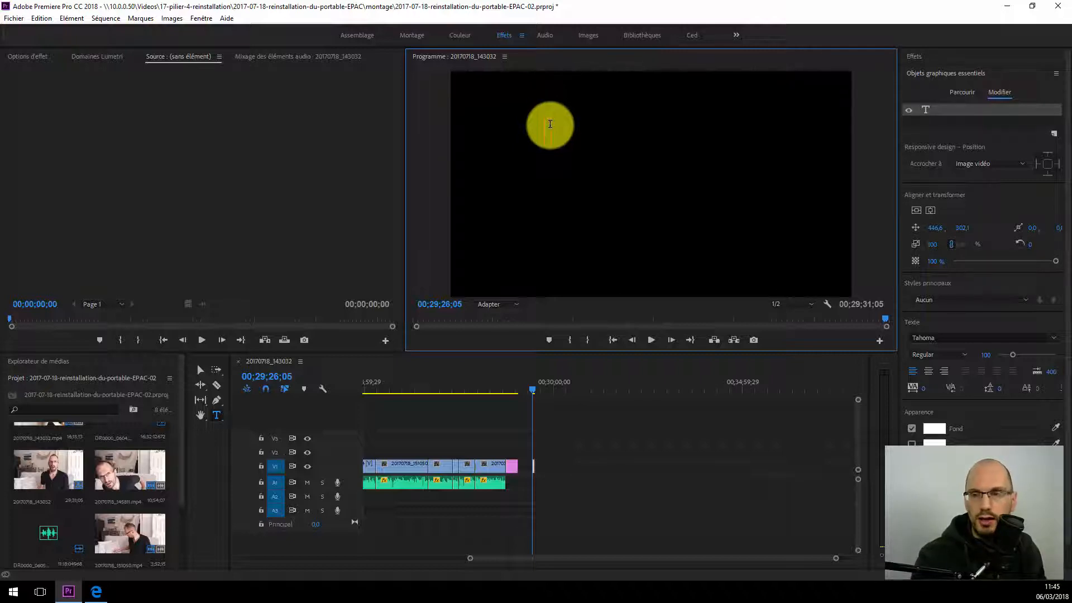
{"action": "left_click", "coordinate": [535, 467]}
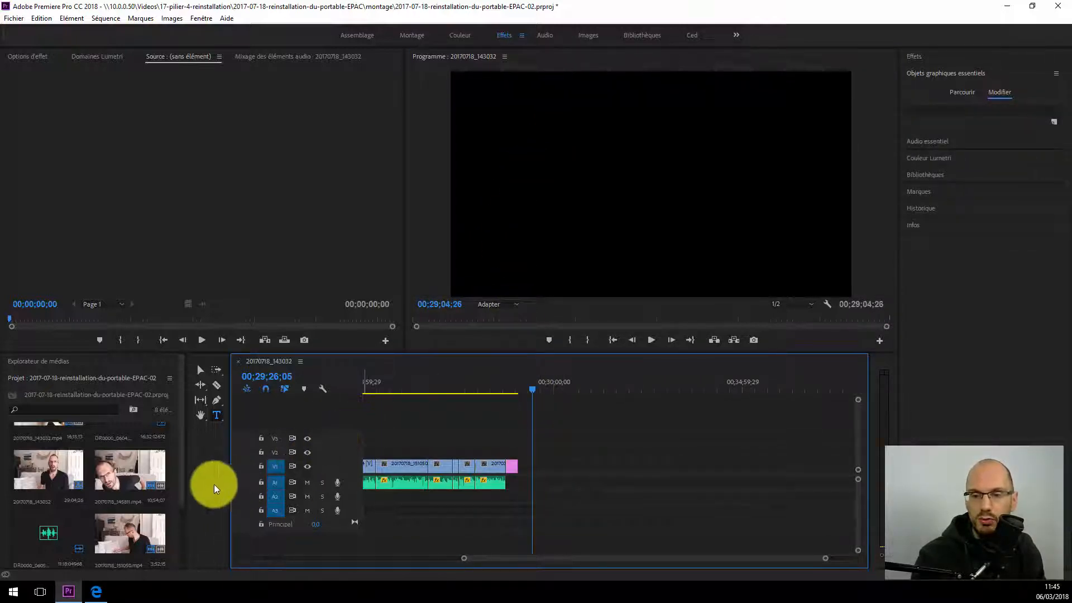
{"action": "left_click_drag", "start_coordinate": [524, 109], "coordinate": [677, 259]}
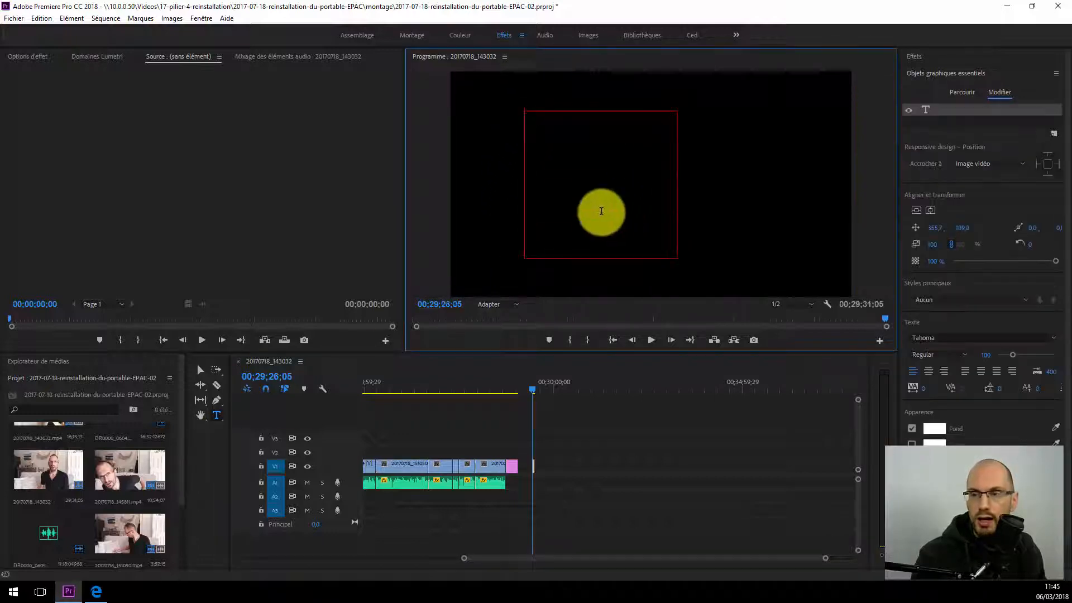
{"action": "type", "text": "jkmkfdgjskmldf"}
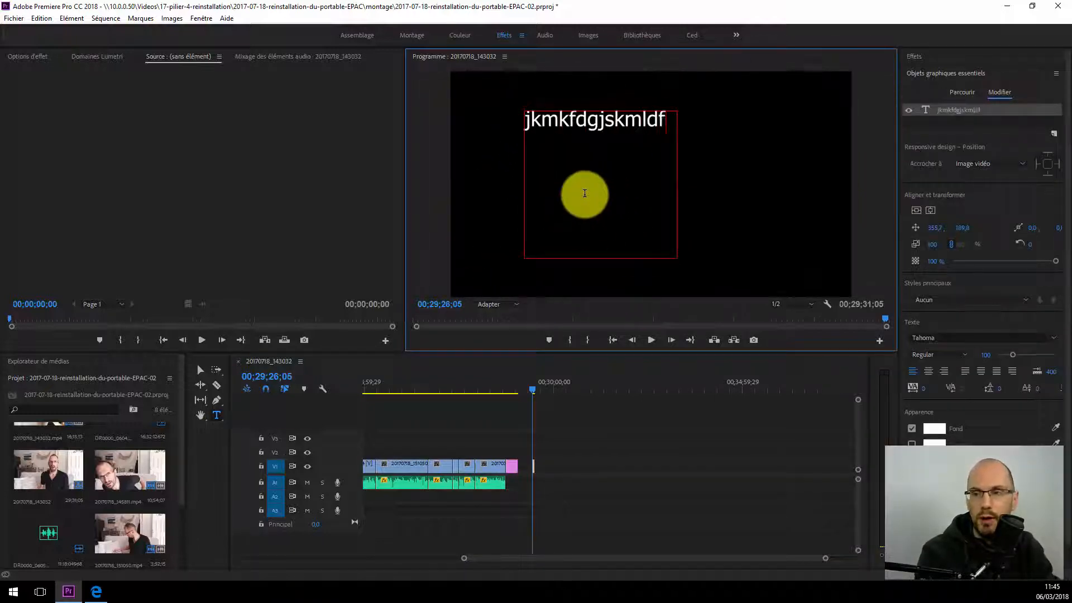
{"action": "type", "text": "gjsdmfkgjsdfgmksdjfgsdmkfgjsdfmgklj"}
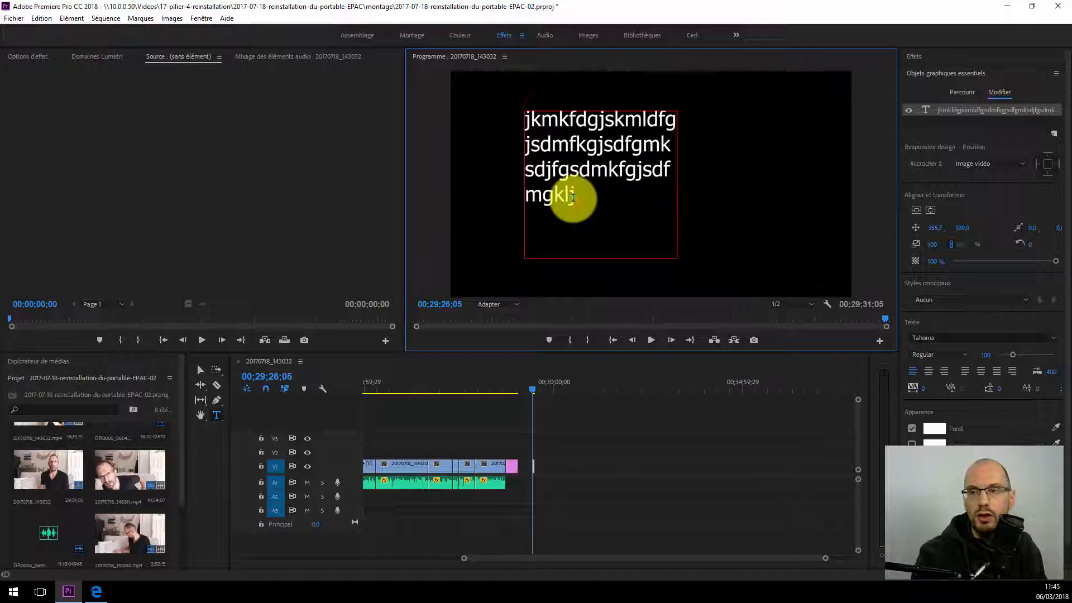
{"action": "left_click_drag", "start_coordinate": [574, 197], "coordinate": [488, 102]}
{"action": "key", "text": "BackSpace"}
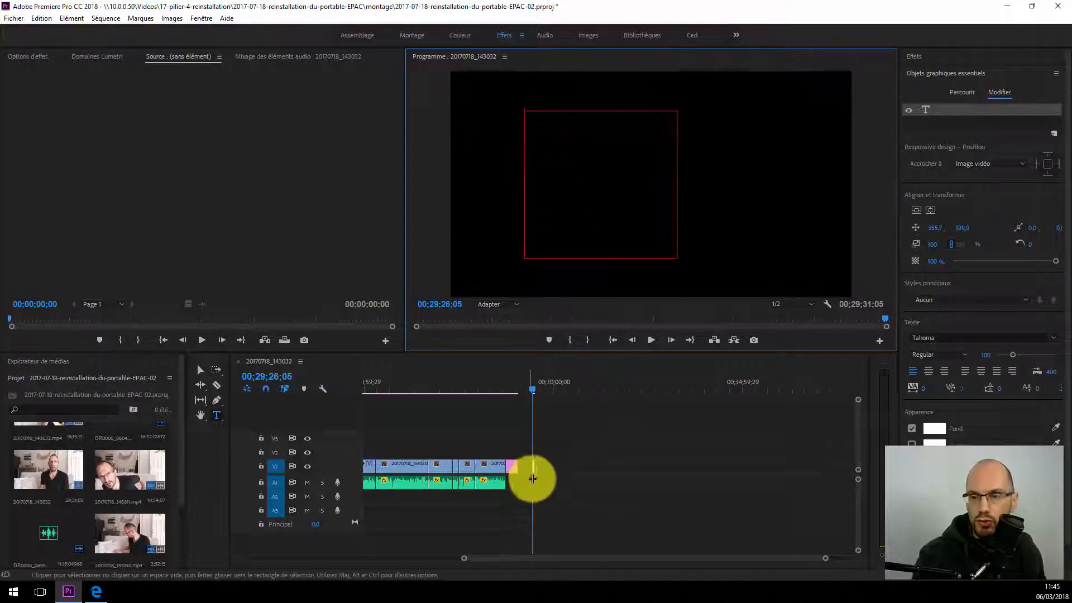
{"action": "left_click", "coordinate": [535, 466]}
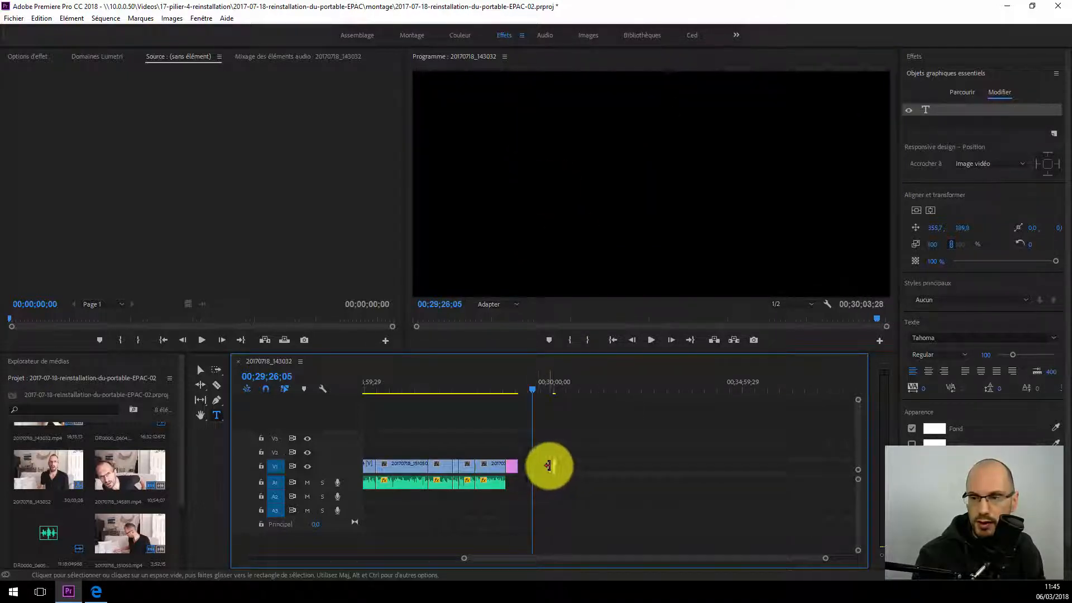
{"action": "left_click", "coordinate": [552, 466]}
{"action": "key", "text": "Delete"}
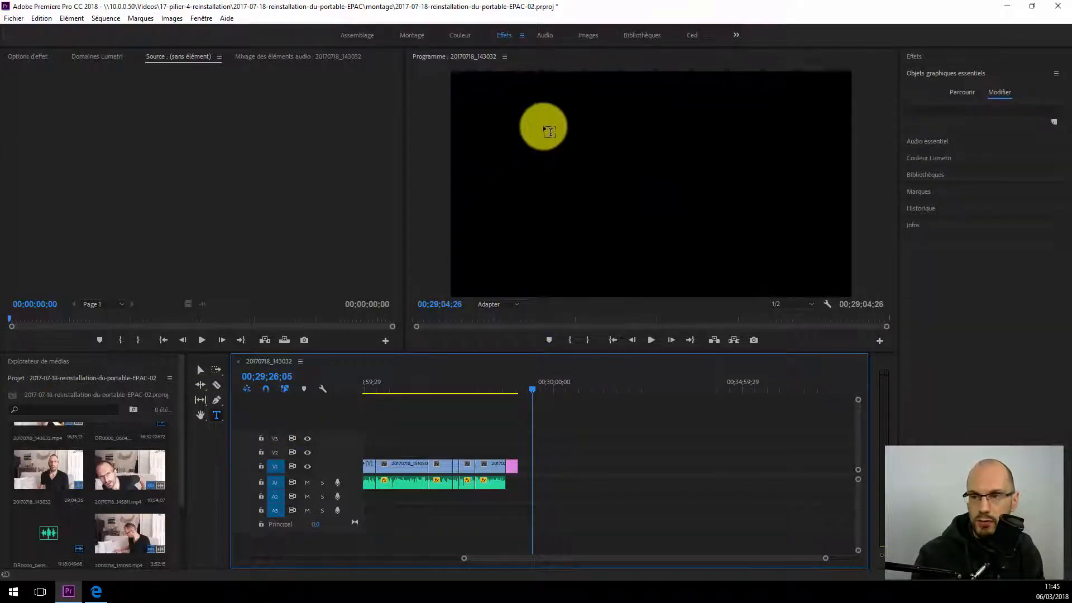
Step: Start a point text in the upper part of the empty frame and paste the copied list of names into it
{"action": "left_click", "coordinate": [557, 119]}
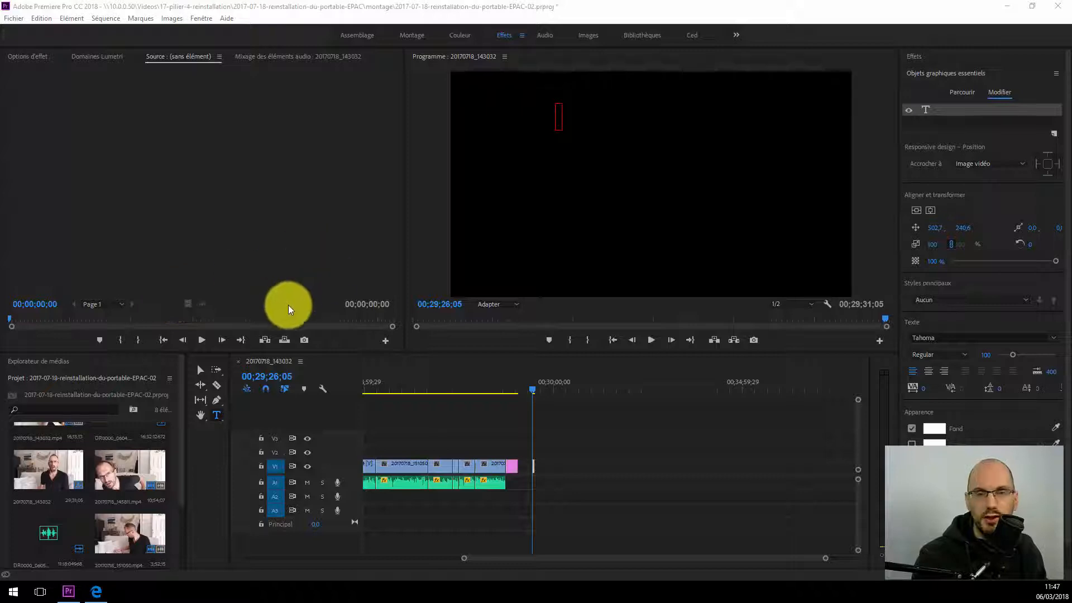
{"action": "left_click", "coordinate": [556, 115]}
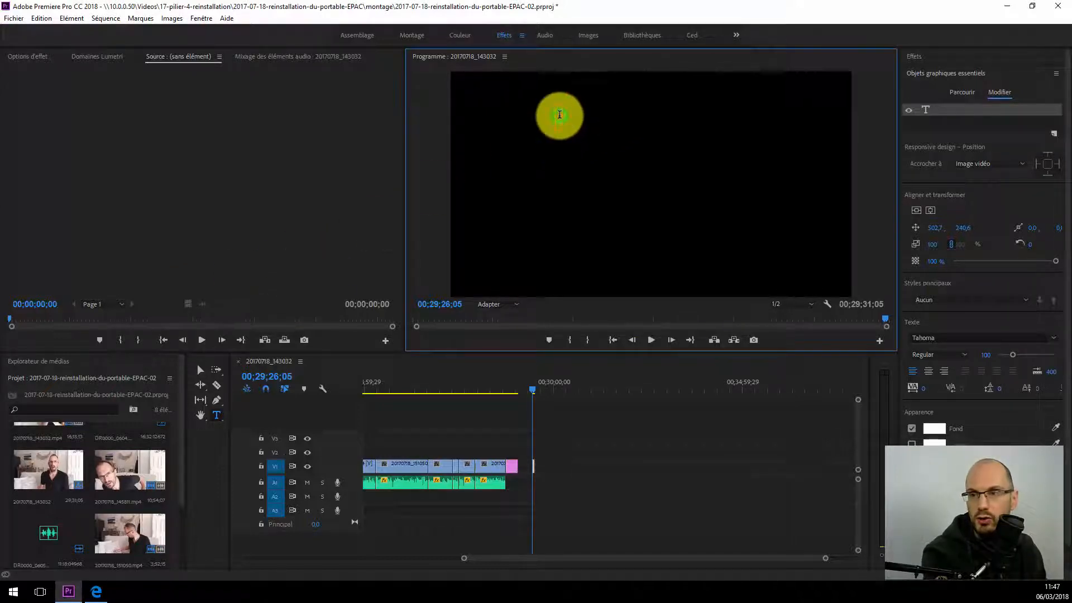
{"action": "key", "text": "ctrl+v"}
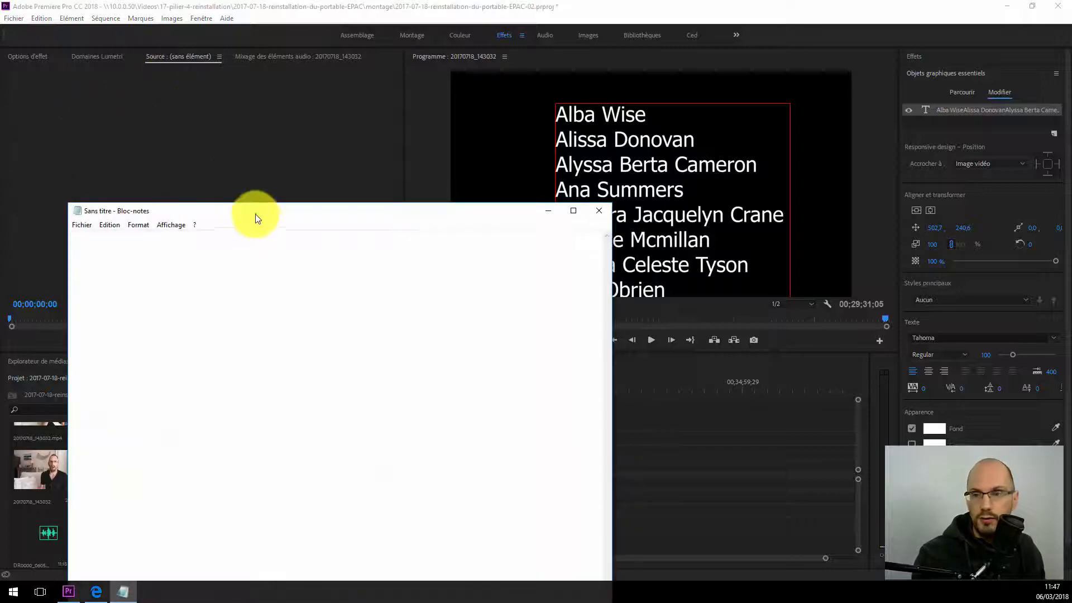
Step: Paste the list of names into a blank Notepad document to review it, and close it without saving
{"action": "left_click_drag", "start_coordinate": [256, 214], "coordinate": [421, 66]}
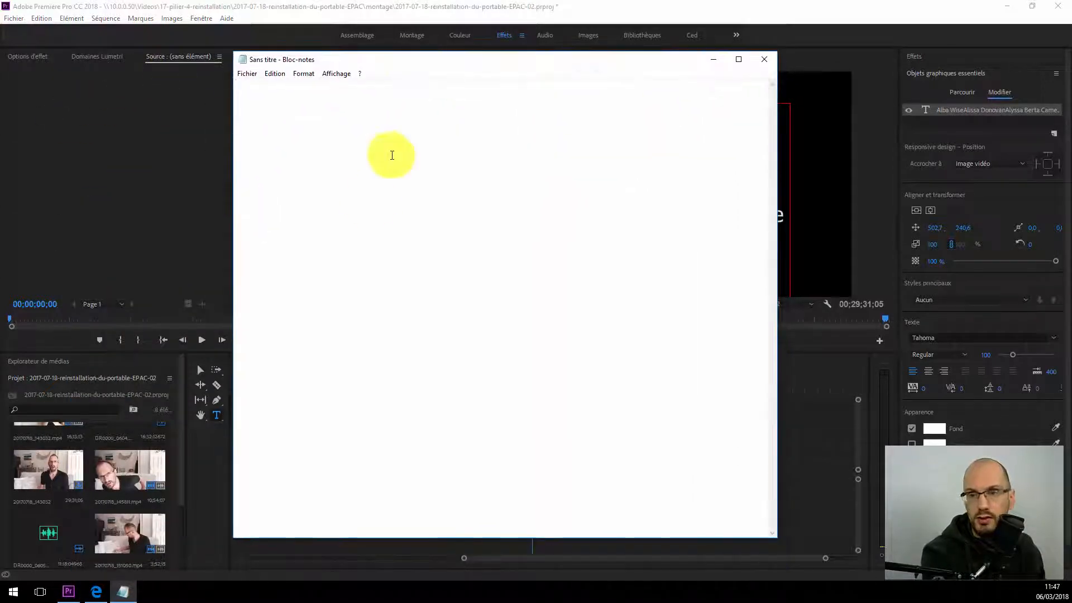
{"action": "key", "text": "ctrl+v"}
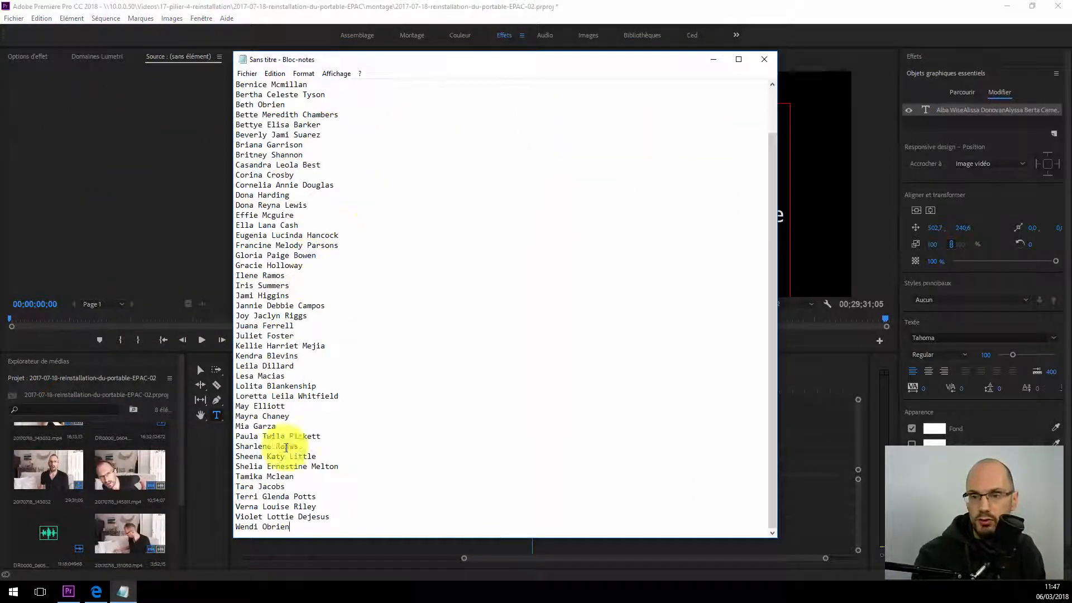
{"action": "left_click_drag", "start_coordinate": [289, 528], "coordinate": [204, 35]}
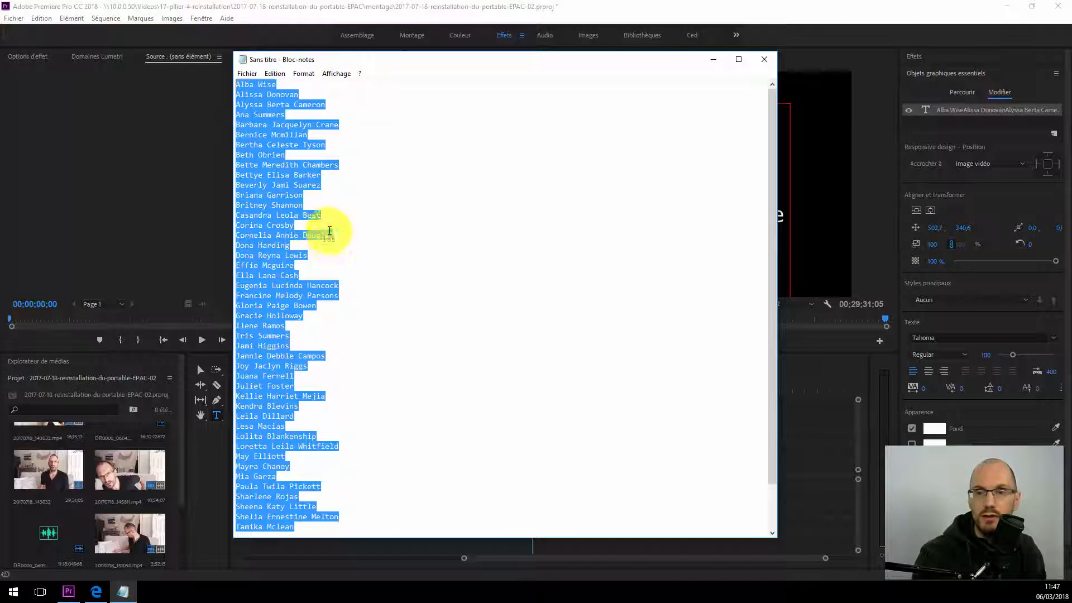
{"action": "left_click", "coordinate": [329, 225]}
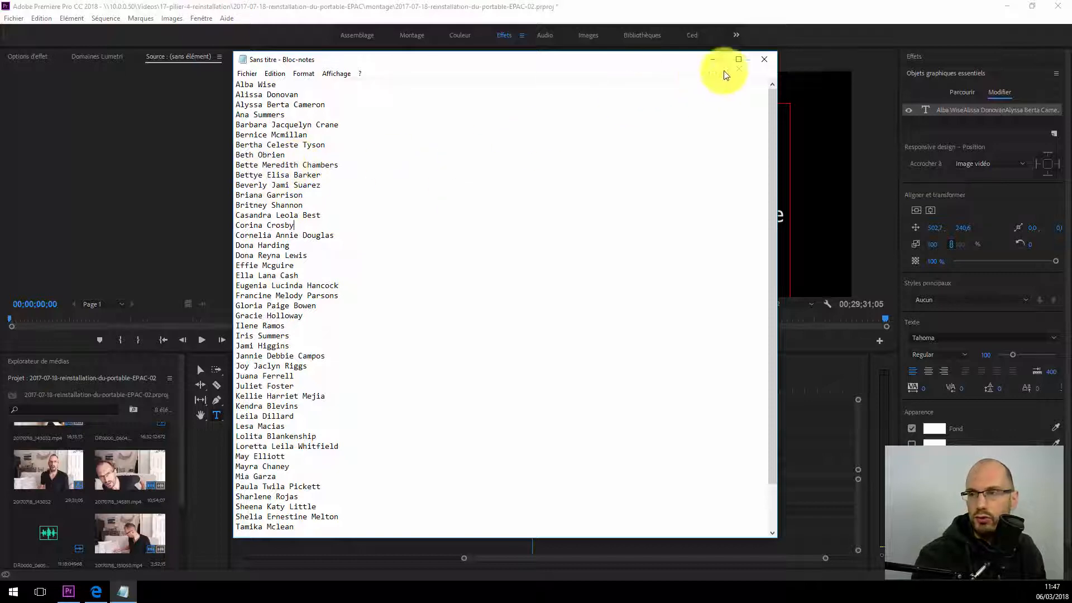
{"action": "left_click", "coordinate": [764, 58]}
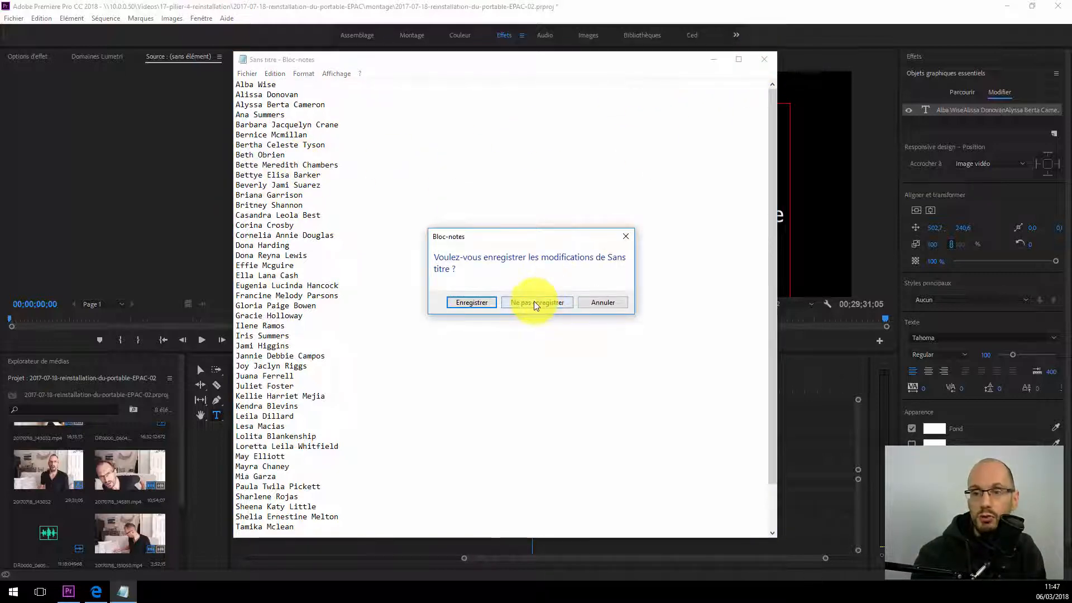
{"action": "left_click", "coordinate": [555, 302]}
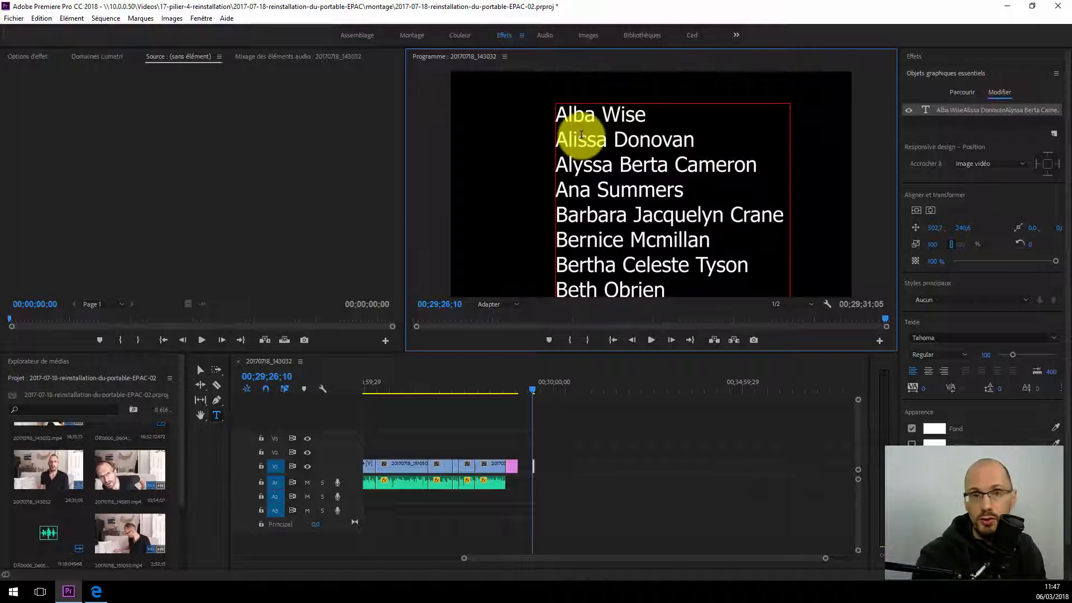
Step: Add the heading "Production" above the first name and, after a blank line below the fourth name, the heading "Son"
{"action": "key", "text": "Return"}
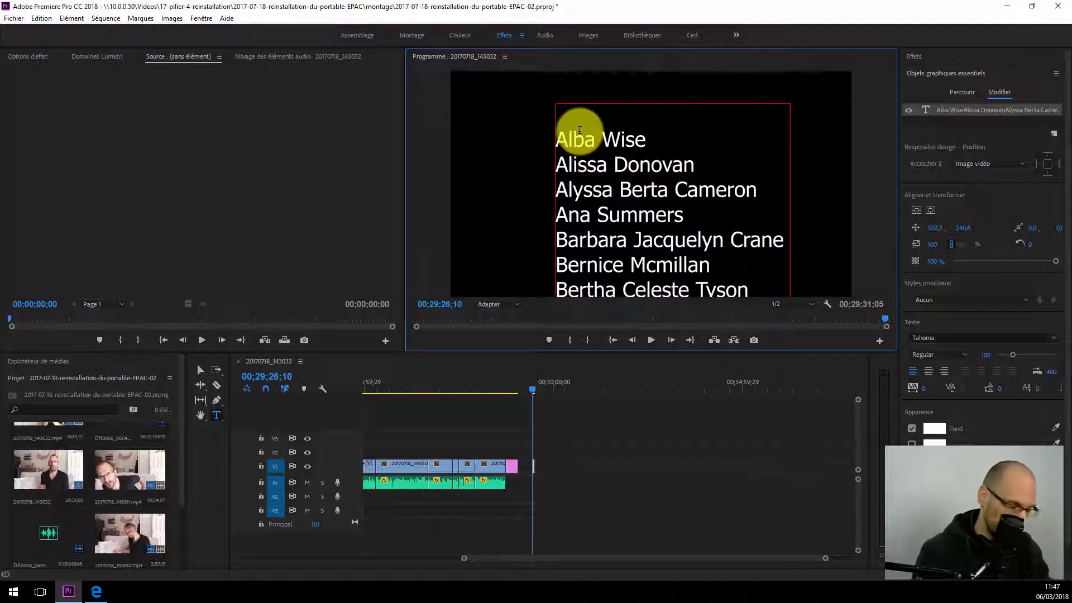
{"action": "type", "text": "Production"}
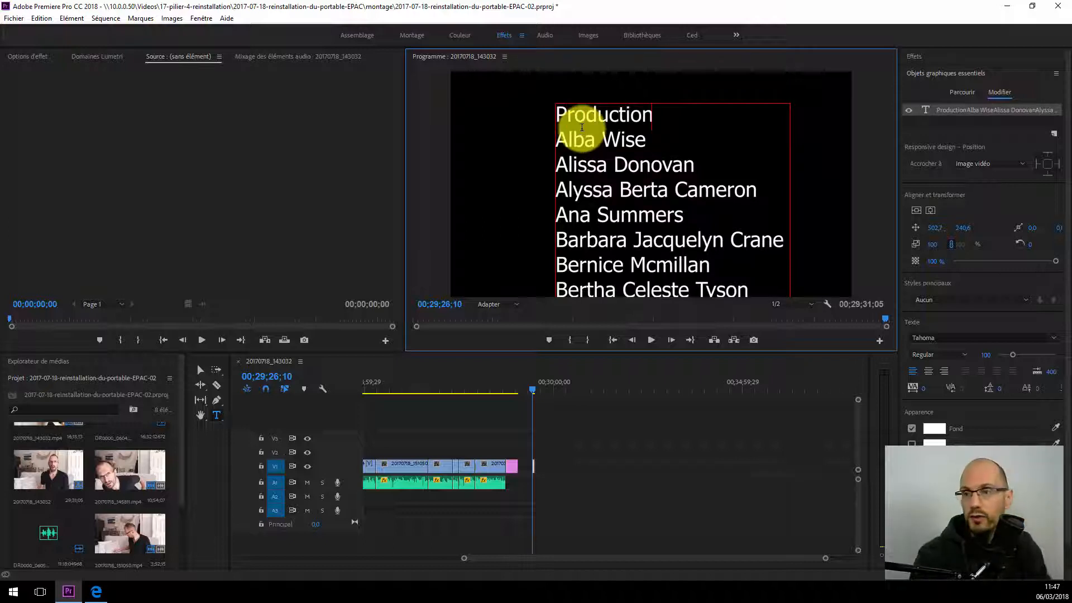
{"action": "left_click", "coordinate": [698, 218]}
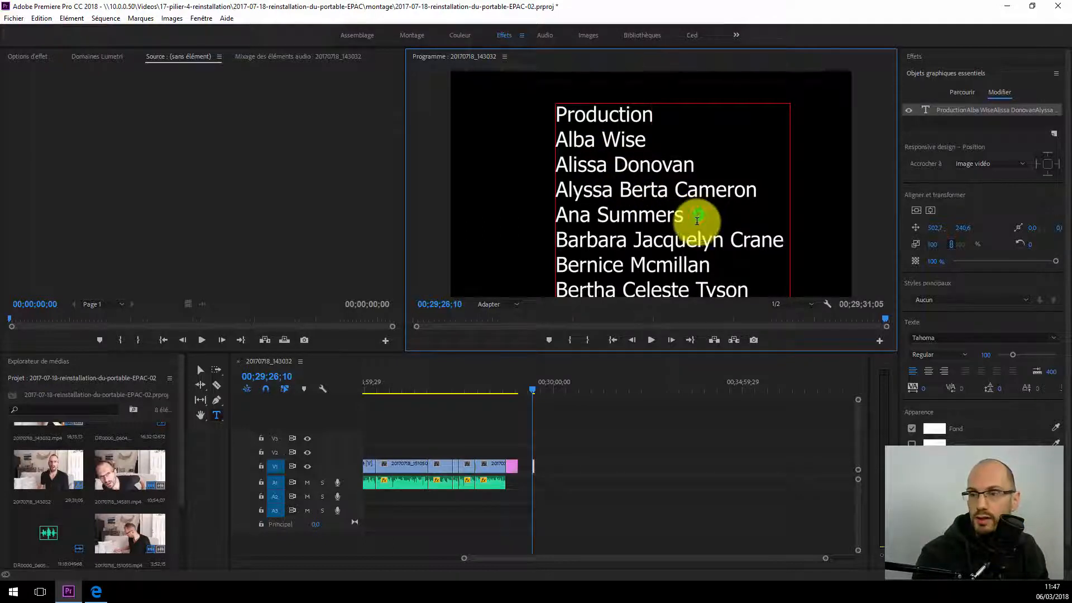
{"action": "key", "text": "Return"}
{"action": "key", "text": "Return"}
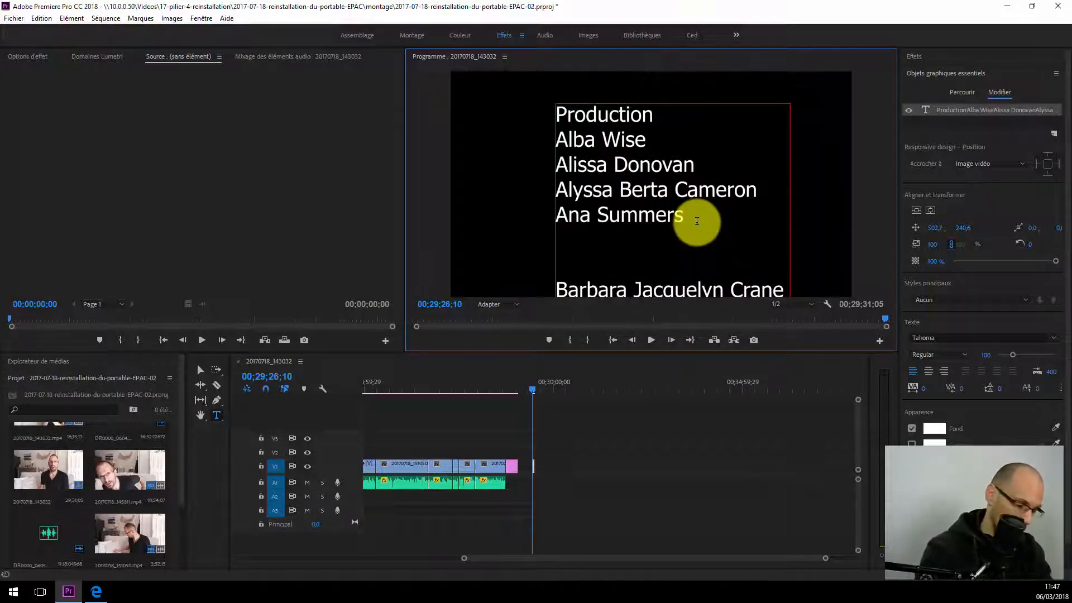
{"action": "type", "text": "Son"}
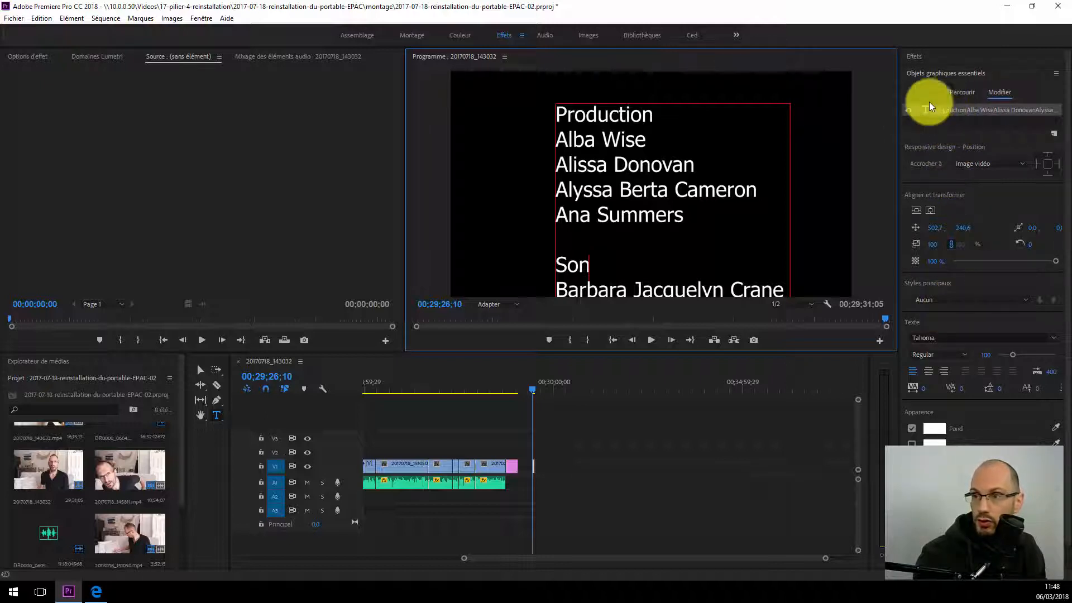
Step: Set the font of the entire credits text to Franklin Gothic Book
{"action": "left_click", "coordinate": [938, 119]}
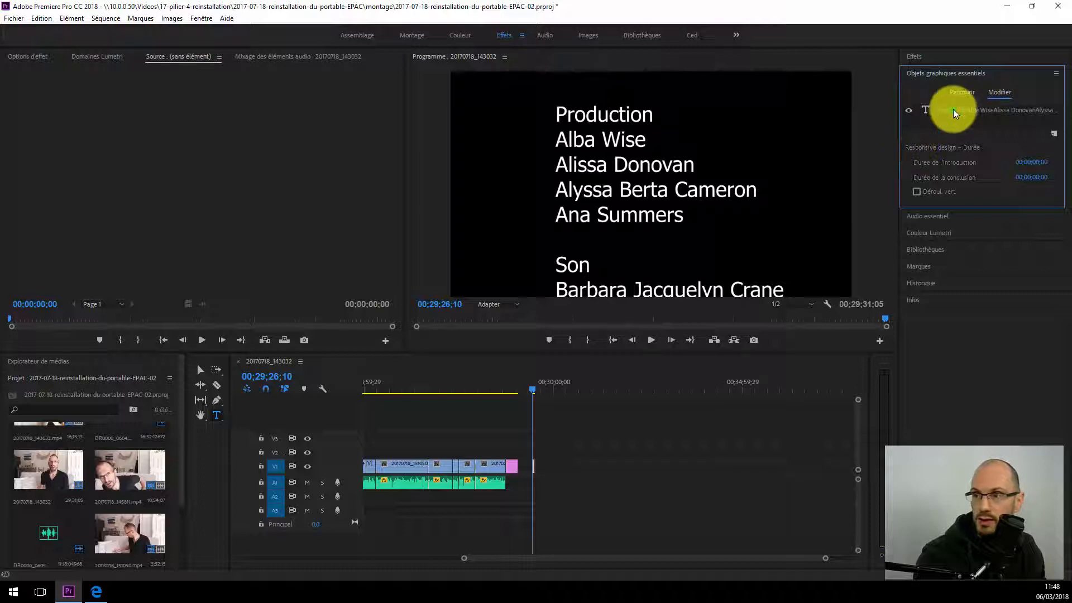
{"action": "left_click", "coordinate": [953, 110]}
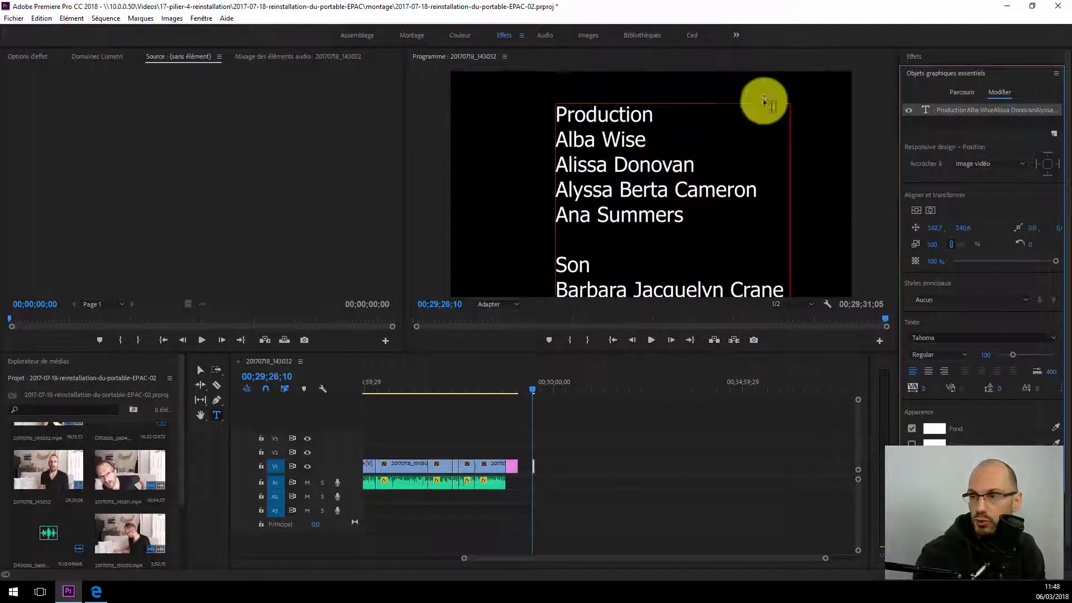
{"action": "left_click_drag", "start_coordinate": [657, 115], "coordinate": [517, 113]}
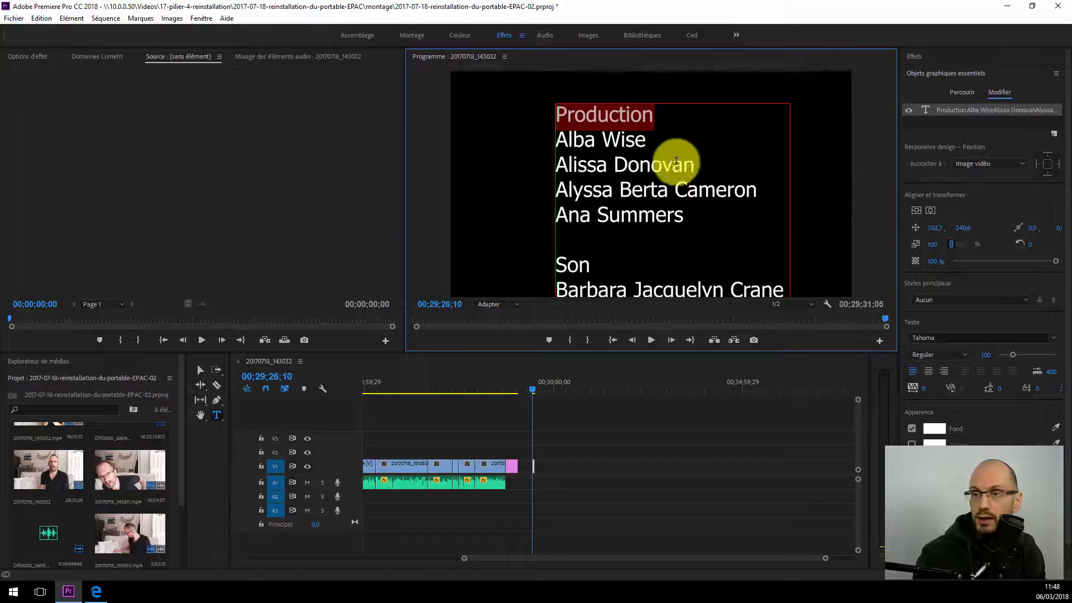
{"action": "left_click", "coordinate": [637, 155]}
{"action": "key", "text": "ctrl+a"}
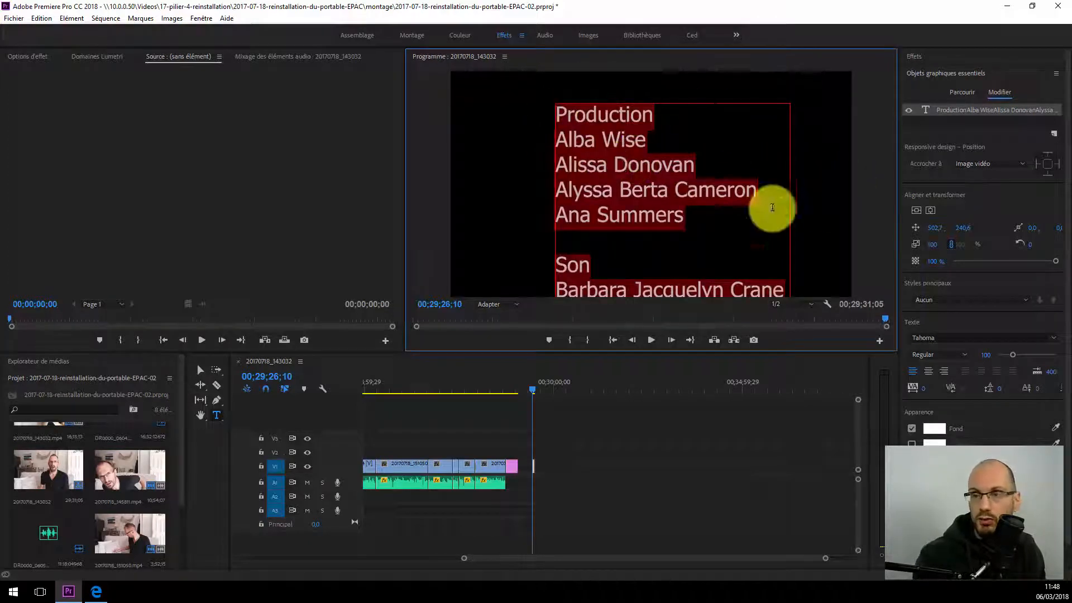
{"action": "left_click", "coordinate": [921, 339]}
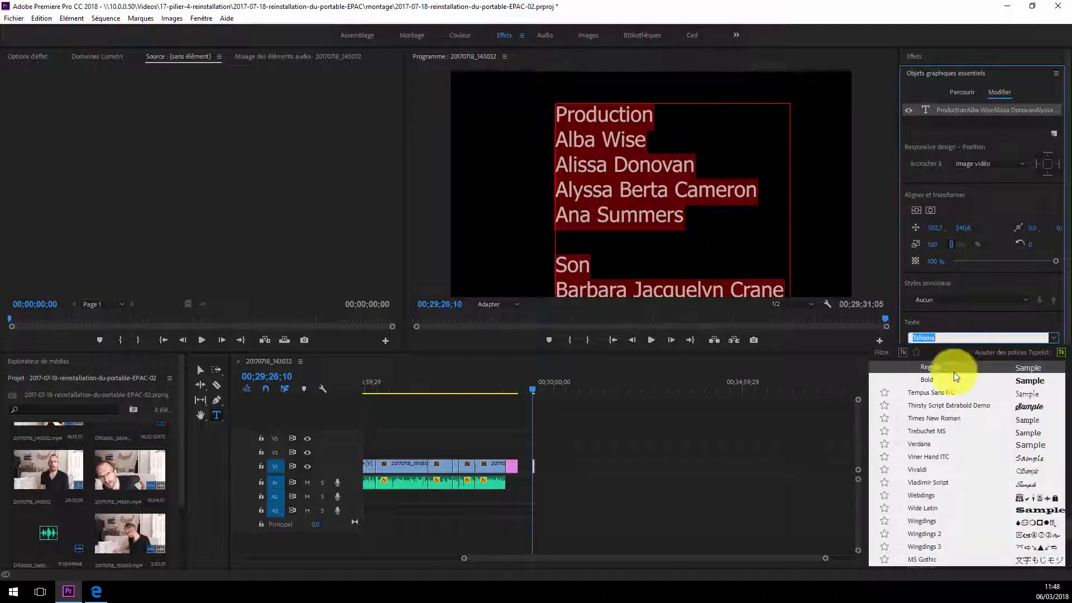
{"action": "left_click", "coordinate": [932, 392]}
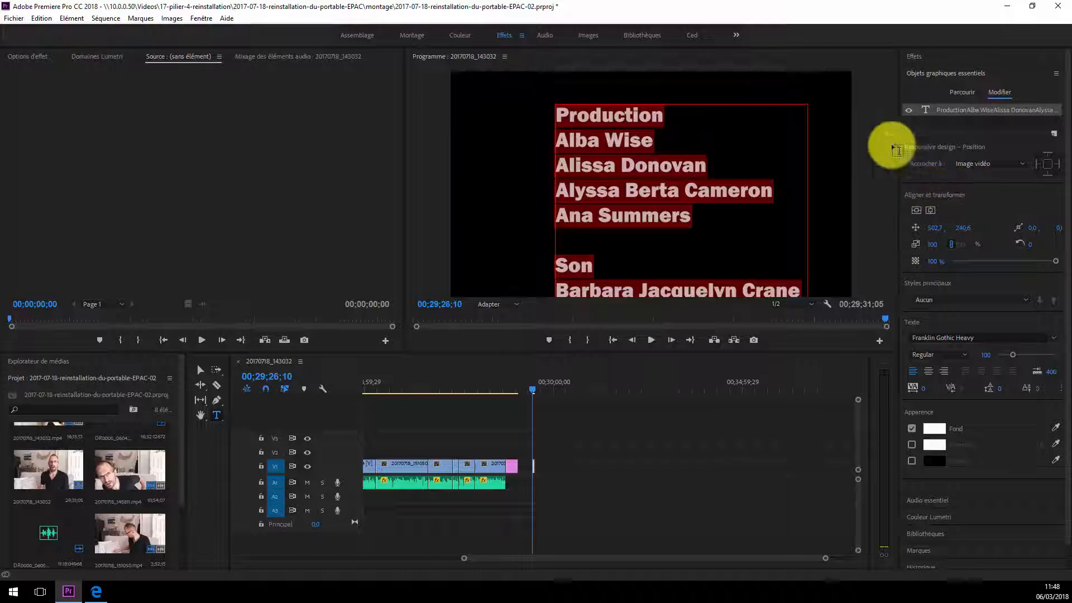
{"action": "left_click", "coordinate": [1044, 333]}
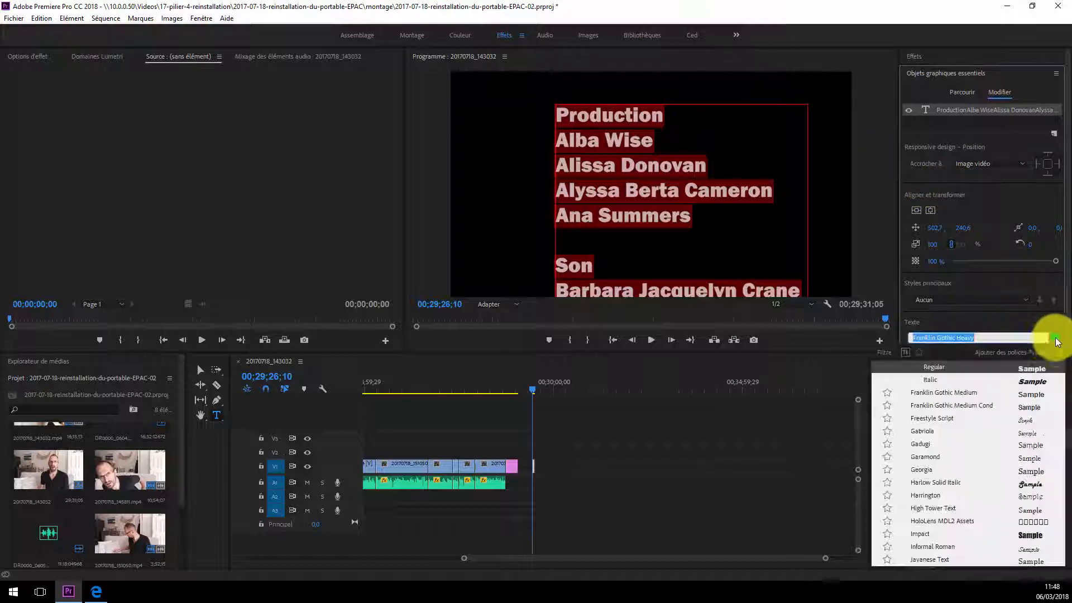
{"action": "left_click", "coordinate": [930, 394]}
Step: Set the font of the "Production" heading alone to Franklin Gothic Heavy
{"action": "double_click", "coordinate": [647, 114]}
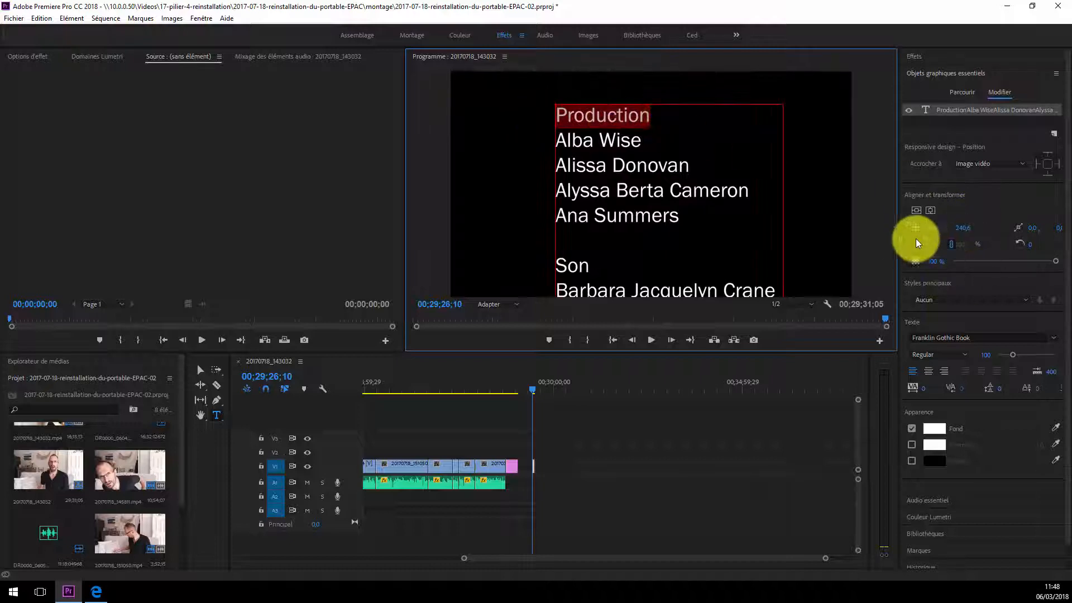
{"action": "left_click", "coordinate": [1053, 337]}
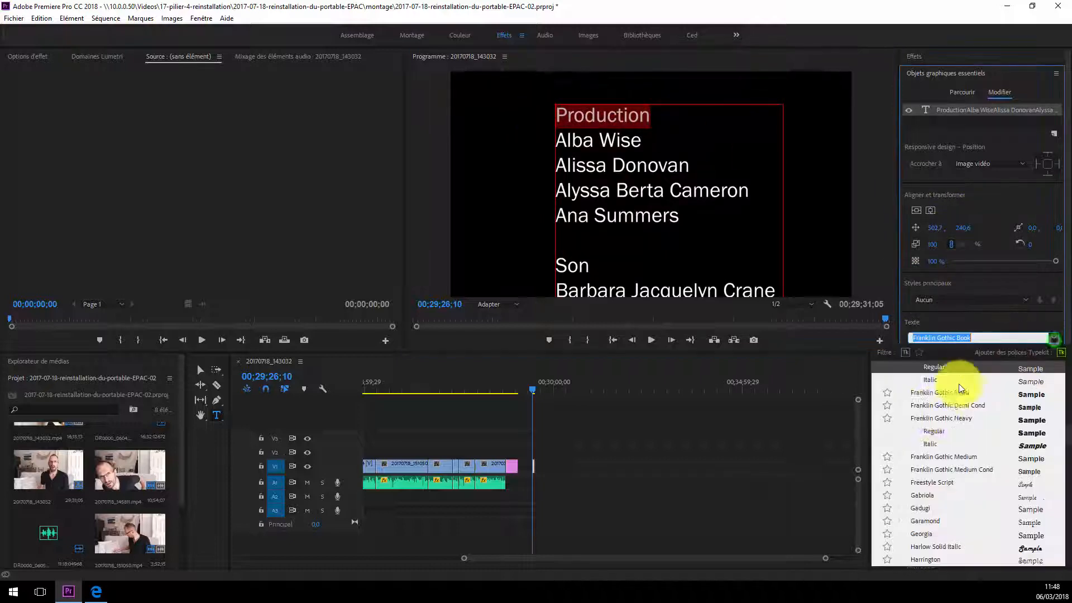
{"action": "left_click", "coordinate": [934, 419]}
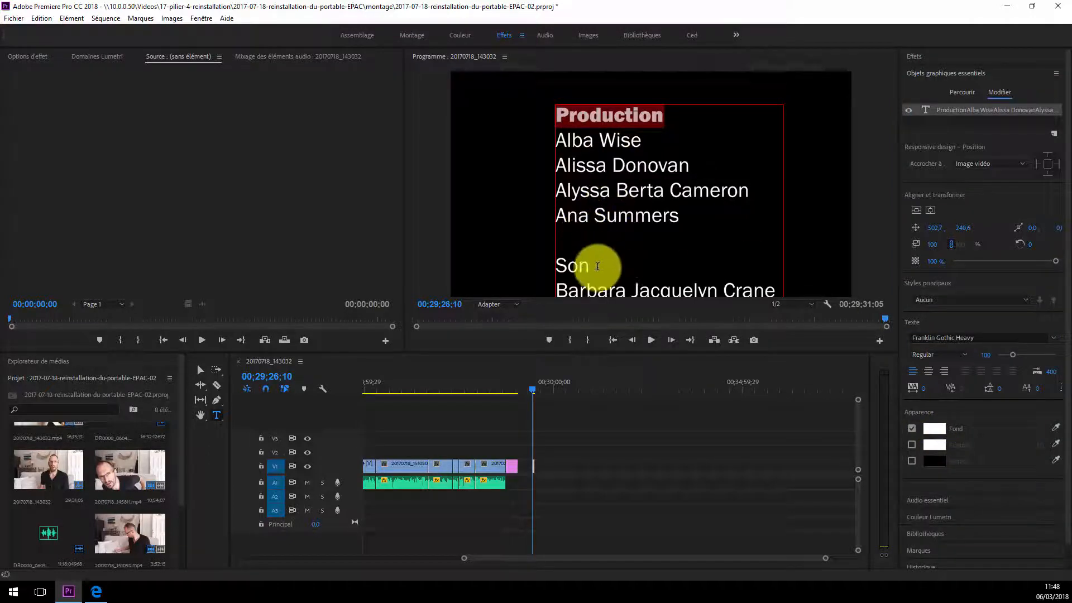
Step: Set the font of the "Son" heading alone to Franklin Gothic Heavy
{"action": "left_click_drag", "start_coordinate": [597, 266], "coordinate": [530, 270]}
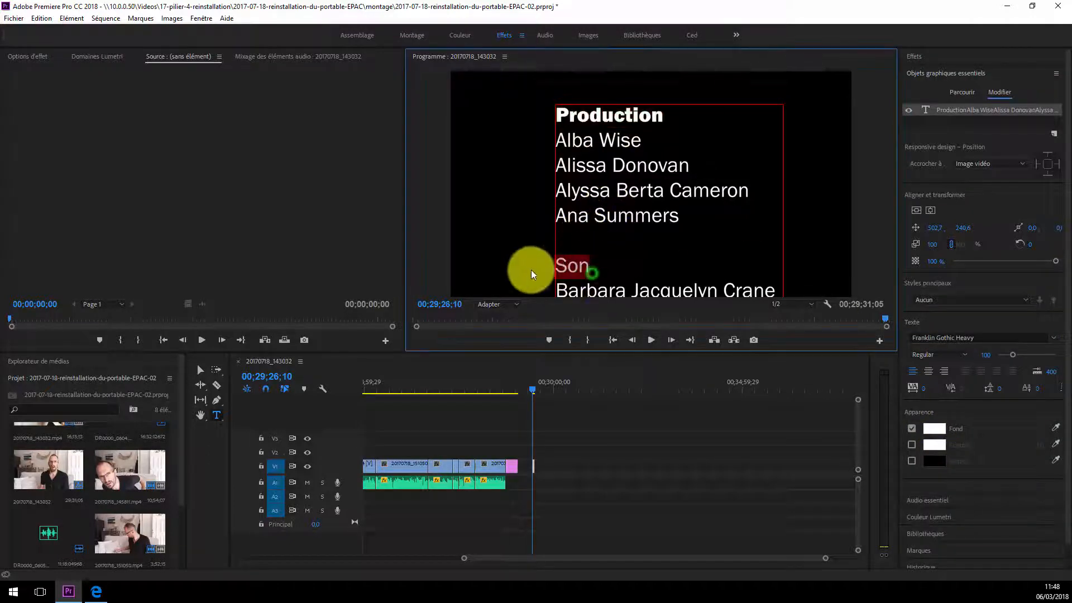
{"action": "left_click", "coordinate": [1055, 343]}
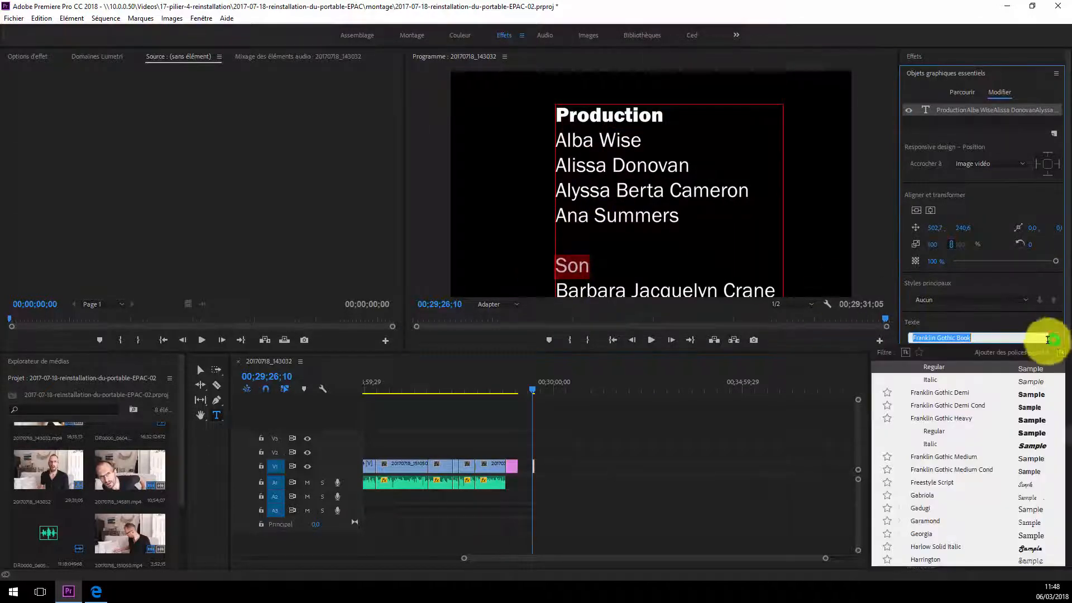
{"action": "left_click", "coordinate": [929, 420]}
Step: Centre-align the entire credits text and centre its text block horizontally in the video frame
{"action": "left_click", "coordinate": [636, 206]}
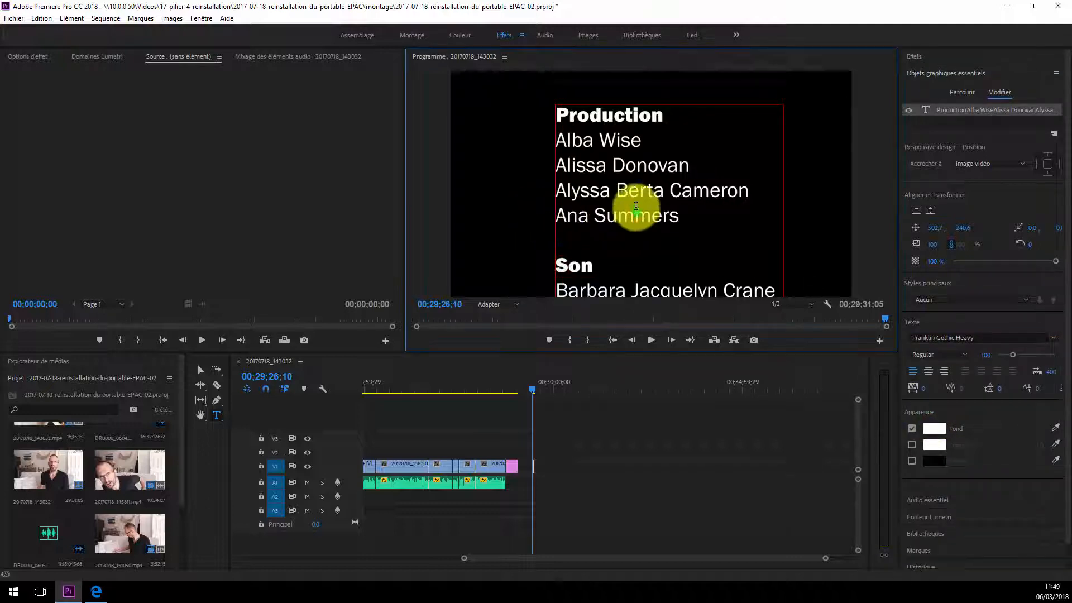
{"action": "left_click", "coordinate": [590, 189]}
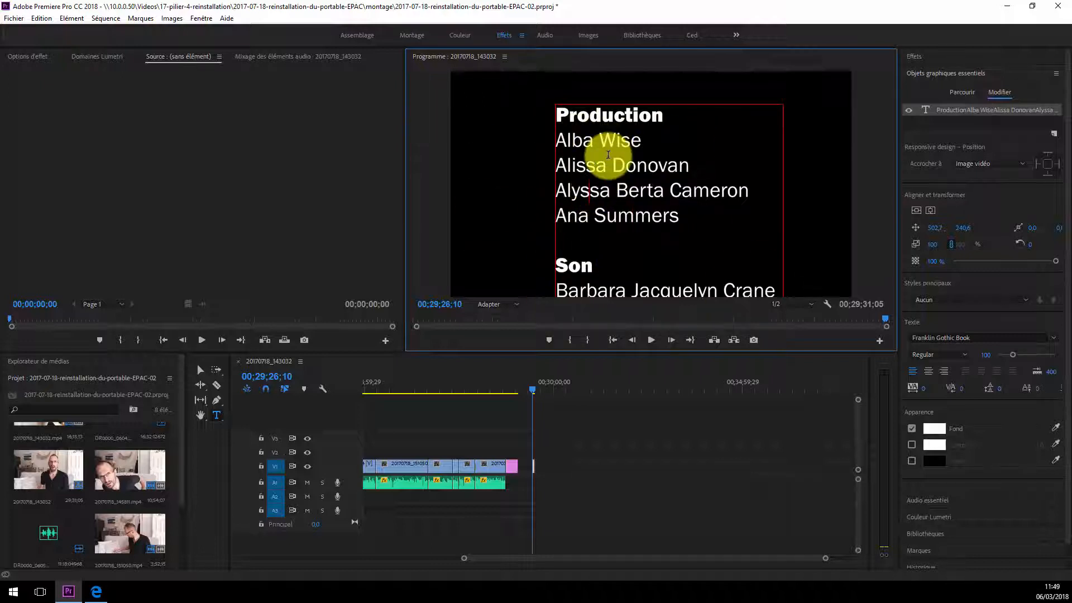
{"action": "key", "text": "ctrl+a"}
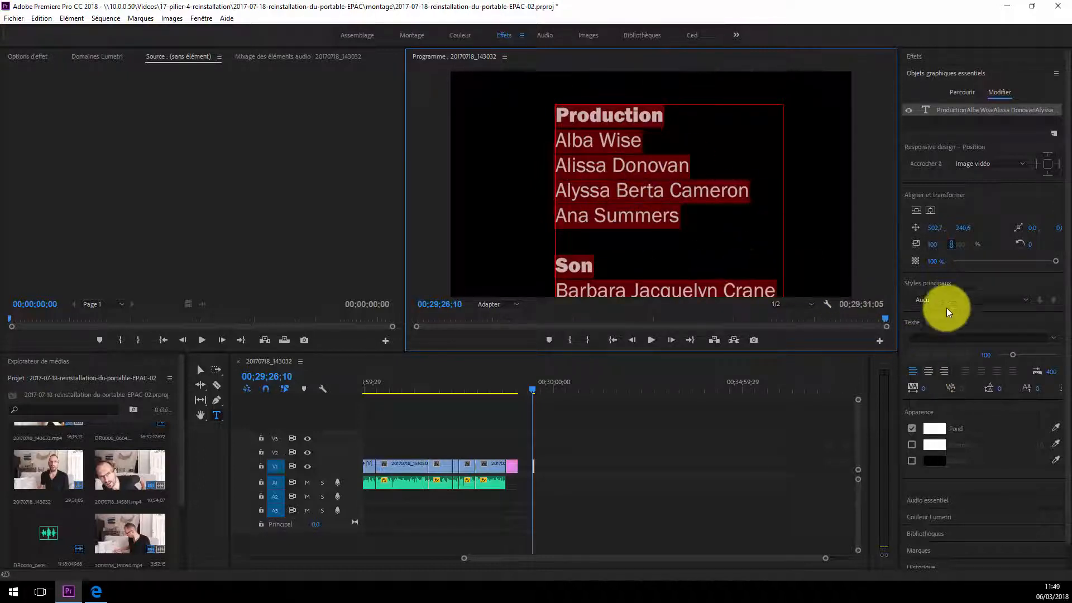
{"action": "left_click", "coordinate": [929, 372]}
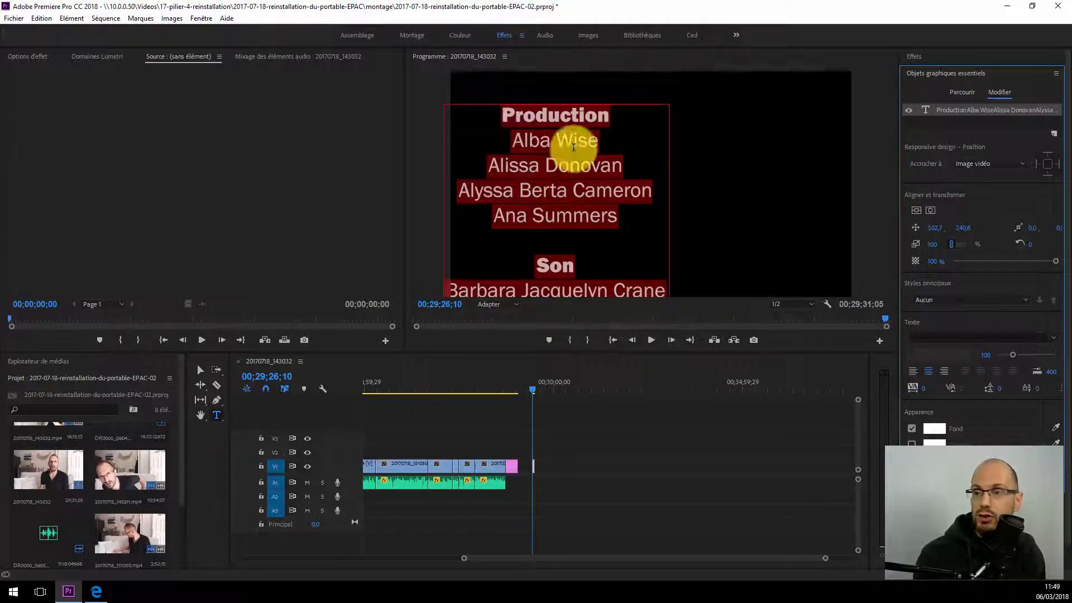
{"action": "left_click", "coordinate": [930, 210]}
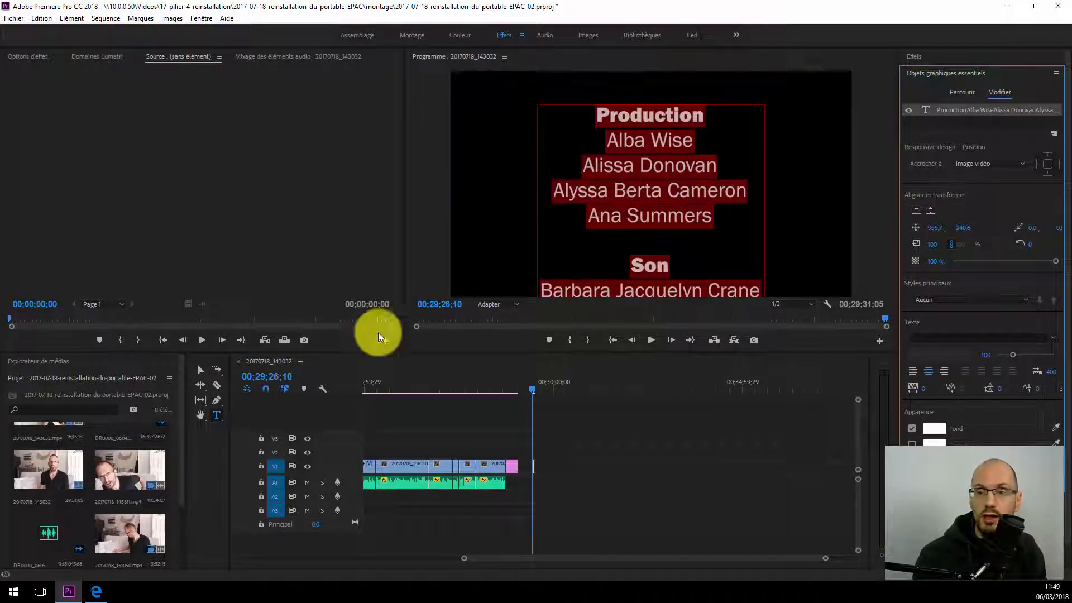
Step: Move the credits text block with the Selection tool into the right part of the video frame, at about position 1348.8, 325.7
{"action": "left_click", "coordinate": [199, 371]}
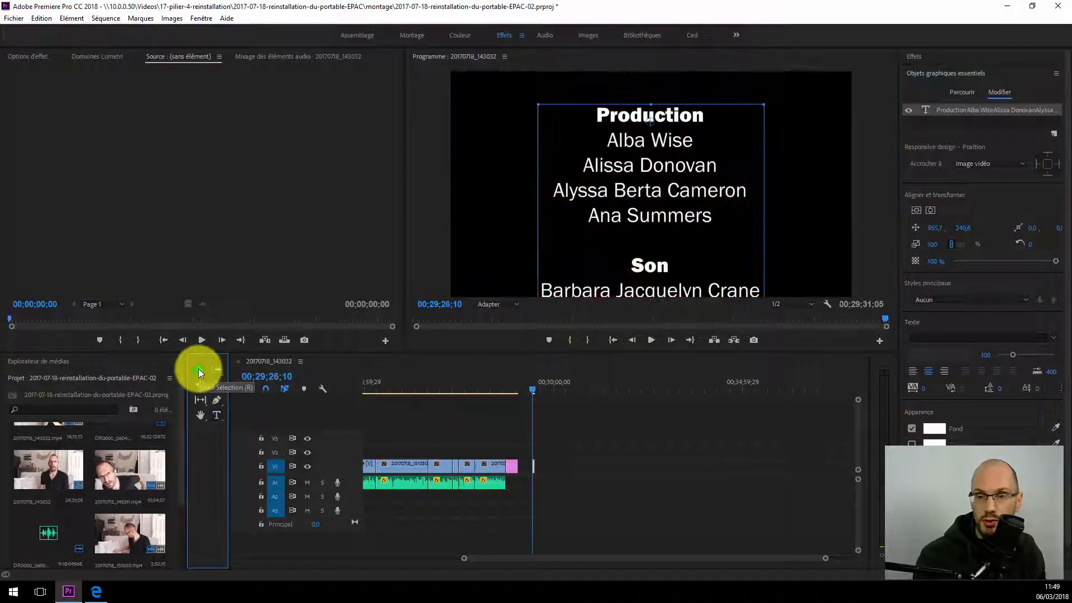
{"action": "left_click_drag", "start_coordinate": [613, 179], "coordinate": [530, 152]}
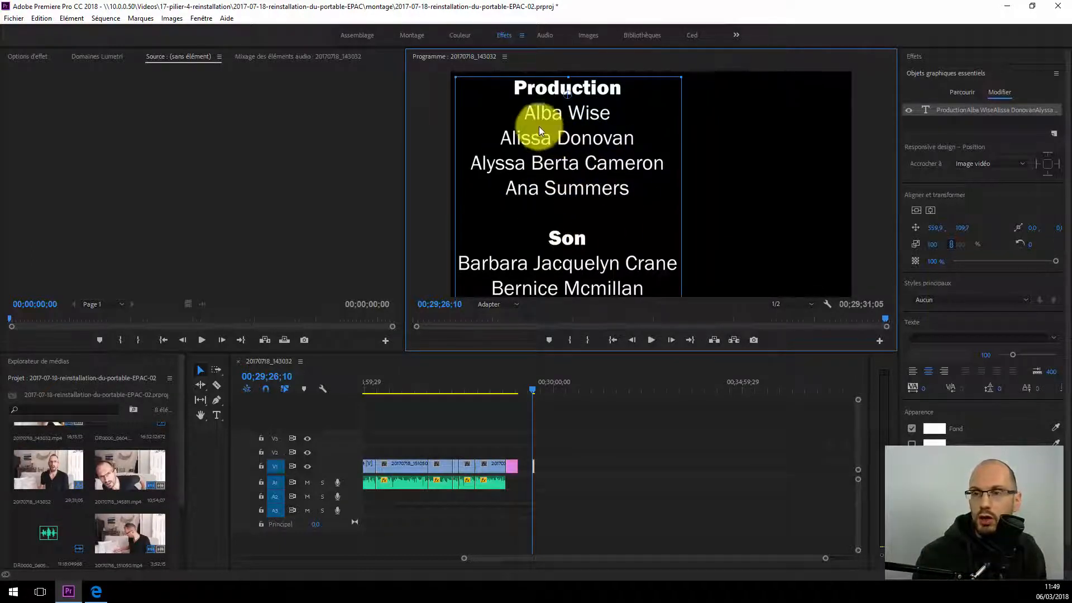
{"action": "left_click_drag", "start_coordinate": [531, 129], "coordinate": [712, 163]}
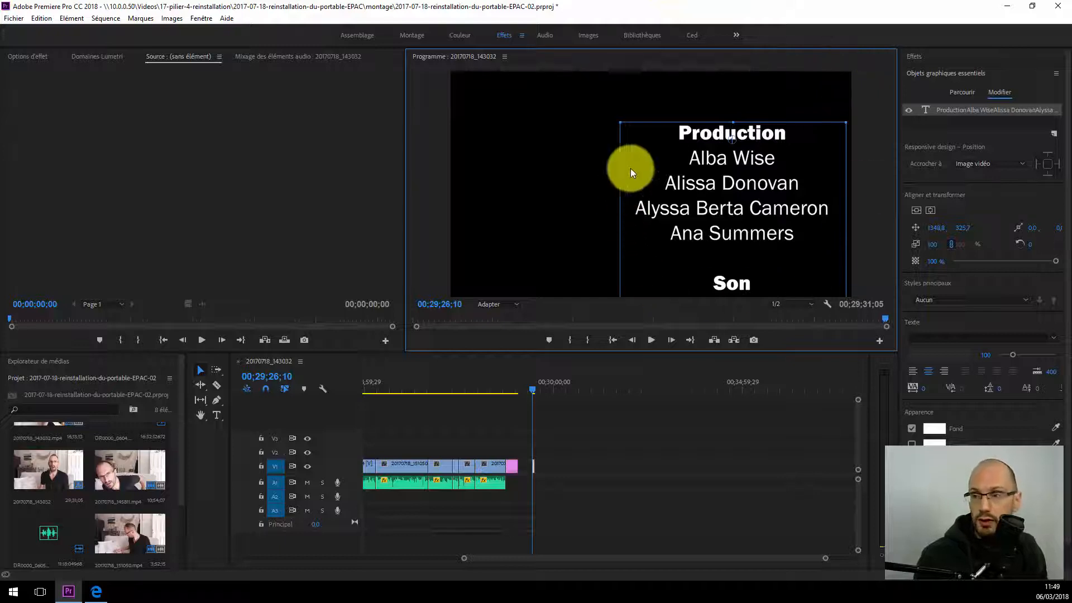
Step: Deselect the text layer and enable the vertical roll option (Déroul. vert.) for the credits graphic
{"action": "left_click", "coordinate": [930, 125]}
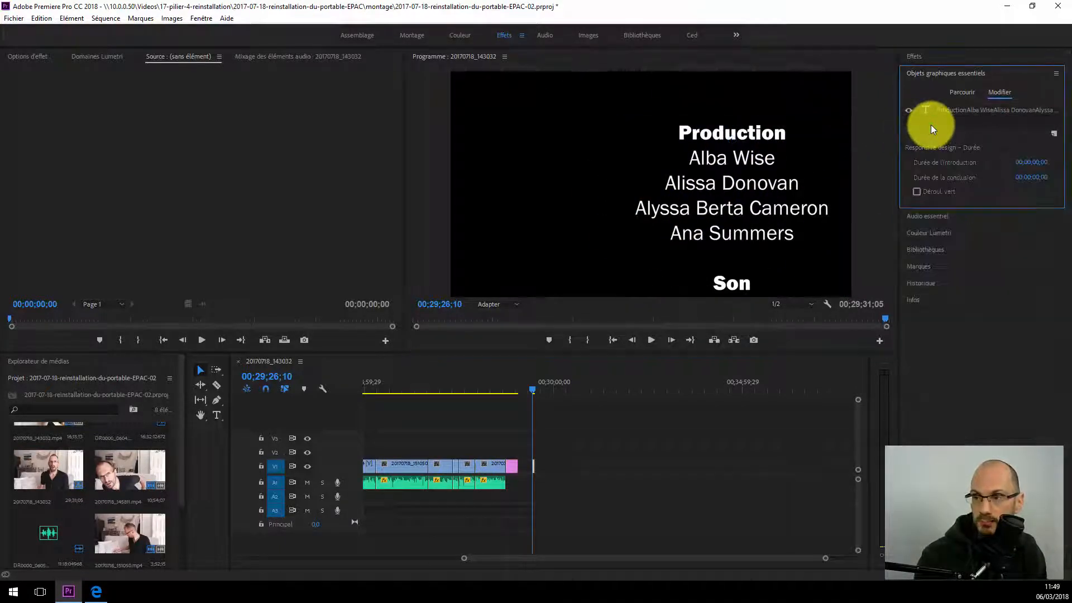
{"action": "left_click", "coordinate": [917, 192]}
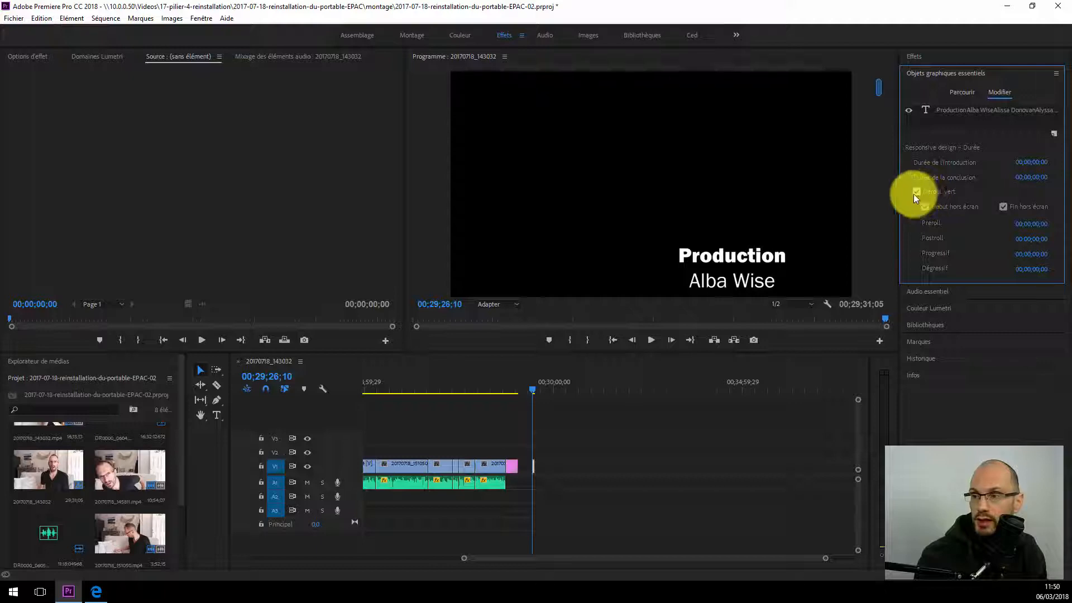
{"action": "left_click_drag", "start_coordinate": [880, 86], "coordinate": [889, 58]}
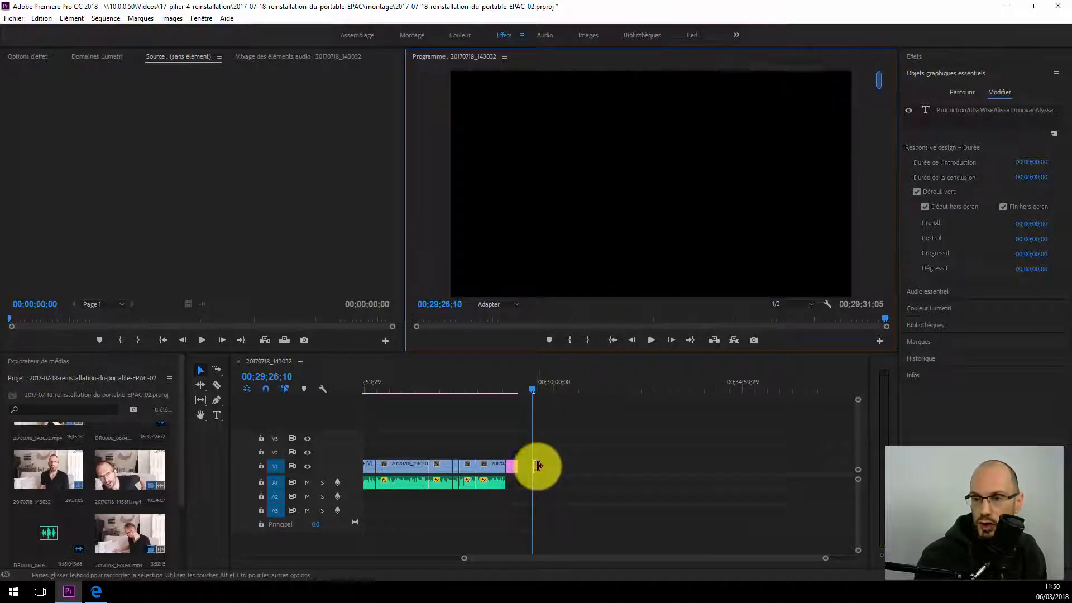
Step: Lengthen the credits clip to end at 00;29;53;09 and then at 00;30;54;12, playing the roll at each length
{"action": "mouse_move", "coordinate": [534, 467]}
{"action": "left_mouse_down"}
{"action": "mouse_move", "coordinate": [573, 467]}
{"action": "mouse_move", "coordinate": [548, 467]}
{"action": "left_mouse_up"}
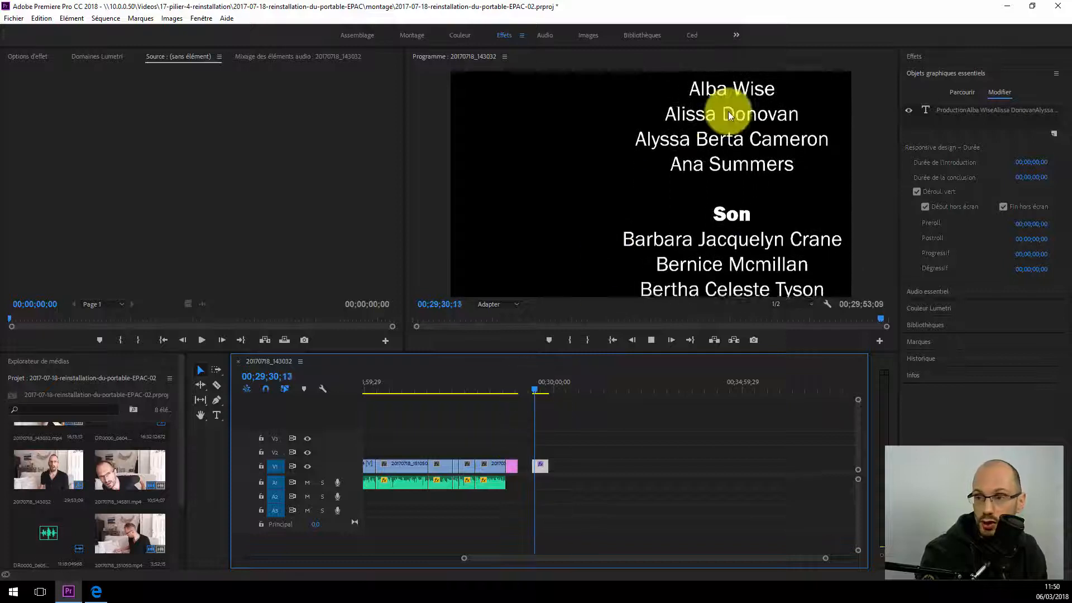
{"action": "key", "text": "space"}
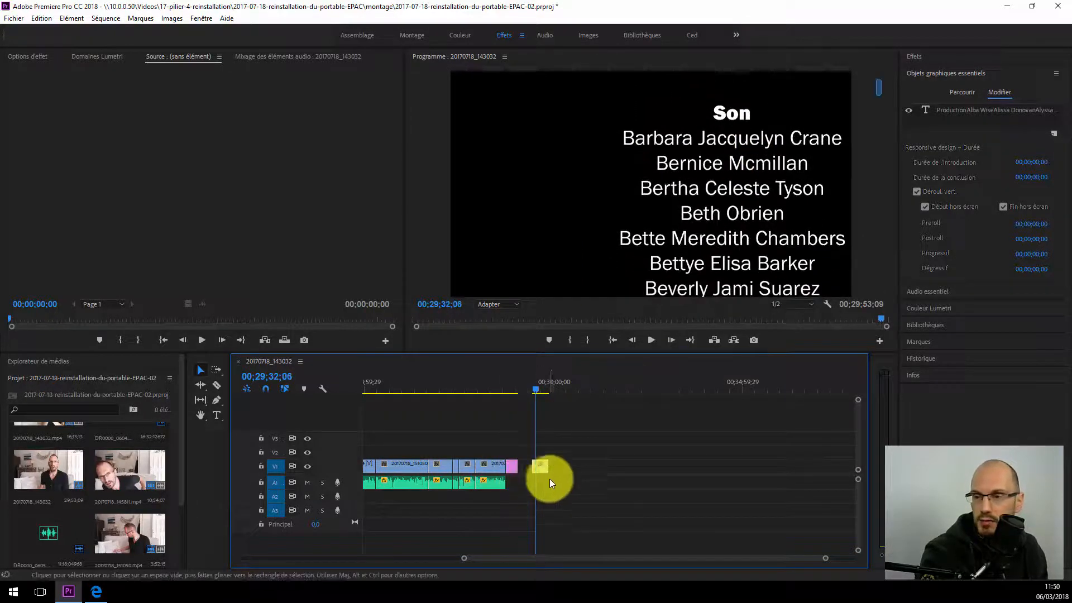
{"action": "left_click_drag", "start_coordinate": [547, 468], "coordinate": [585, 465]}
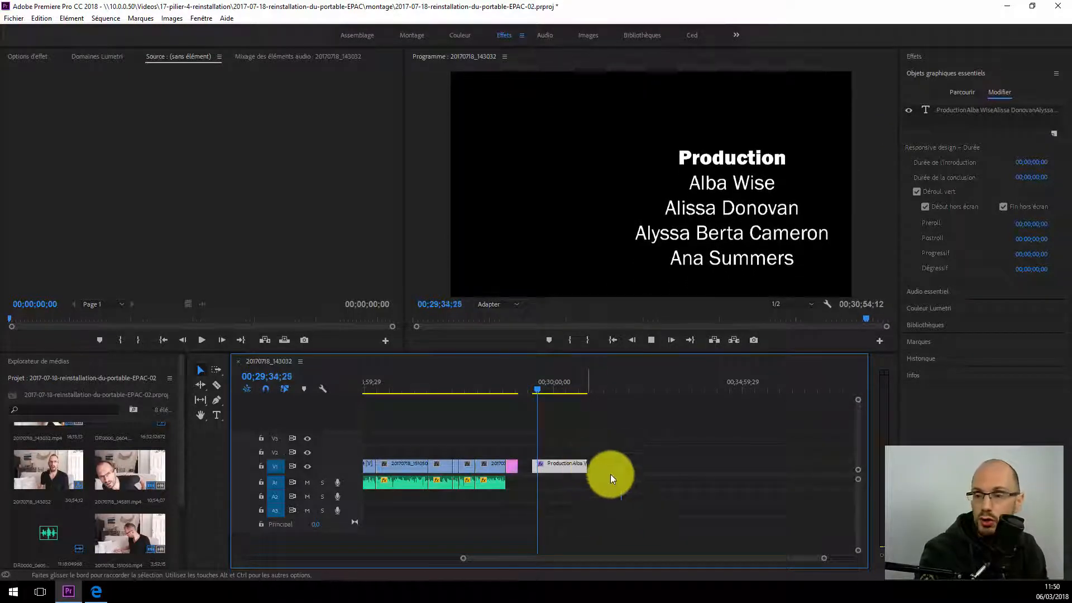
{"action": "key", "text": "space"}
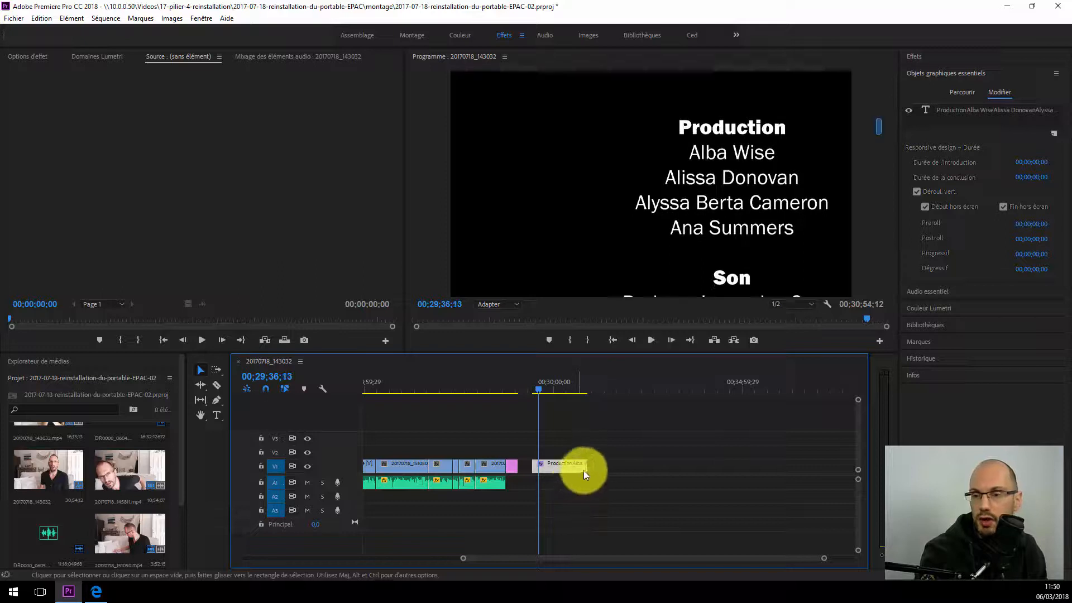
Step: Shorten the credits clip to end at 00;29;36;13 and play the roll from its start
{"action": "left_click_drag", "start_coordinate": [584, 468], "coordinate": [539, 469]}
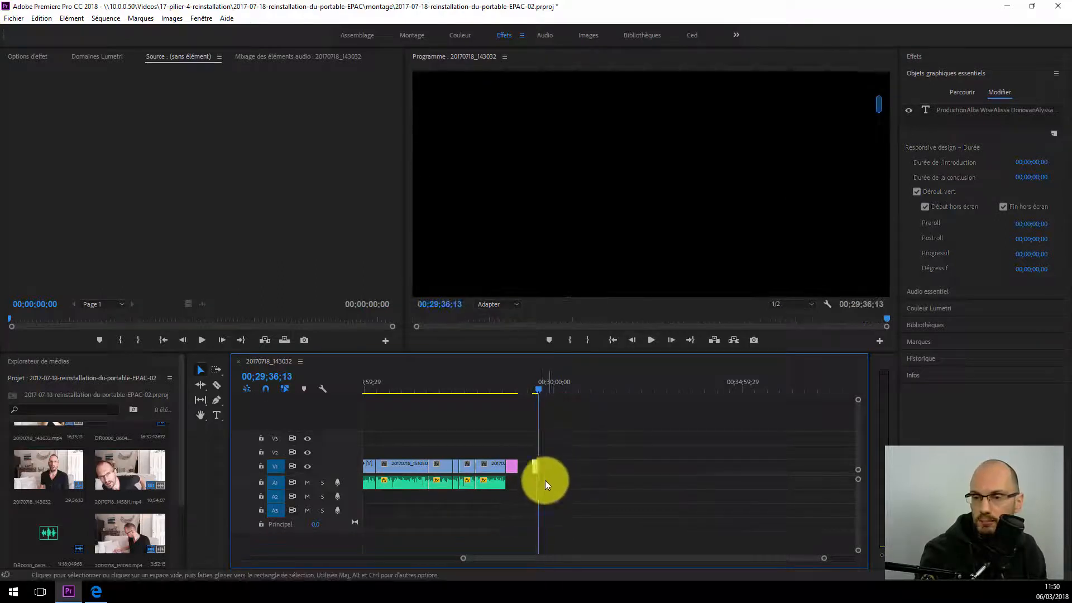
{"action": "left_click_drag", "start_coordinate": [462, 561], "coordinate": [563, 557]}
{"action": "left_click", "coordinate": [569, 388]}
{"action": "key", "text": "space"}
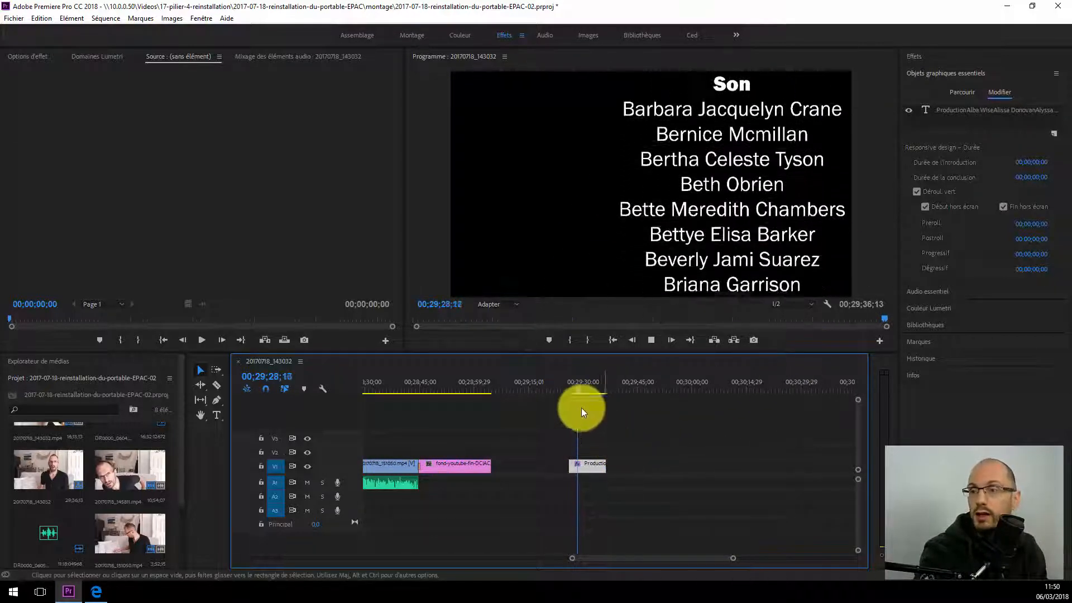
{"action": "key", "text": "space"}
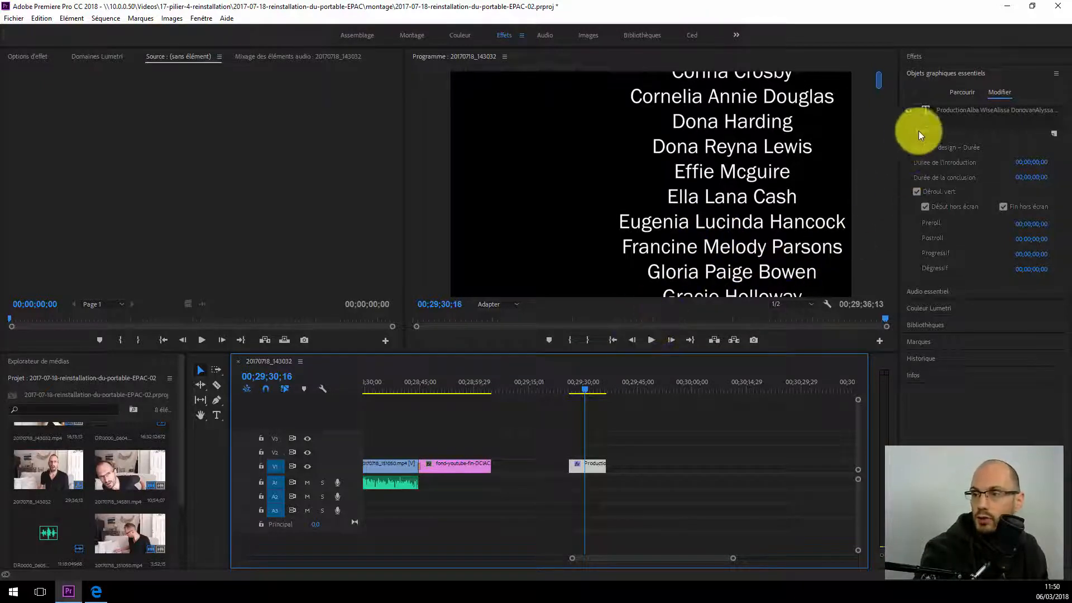
Step: Centre the credits text block horizontally in the video frame again and play the roll
{"action": "left_click", "coordinate": [964, 107]}
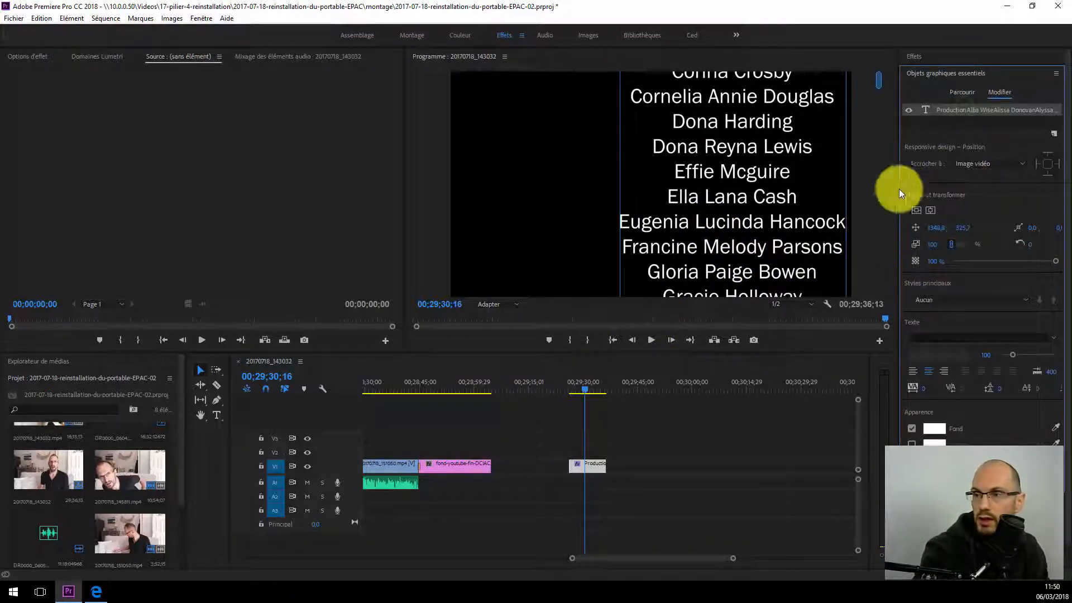
{"action": "left_click", "coordinate": [930, 212]}
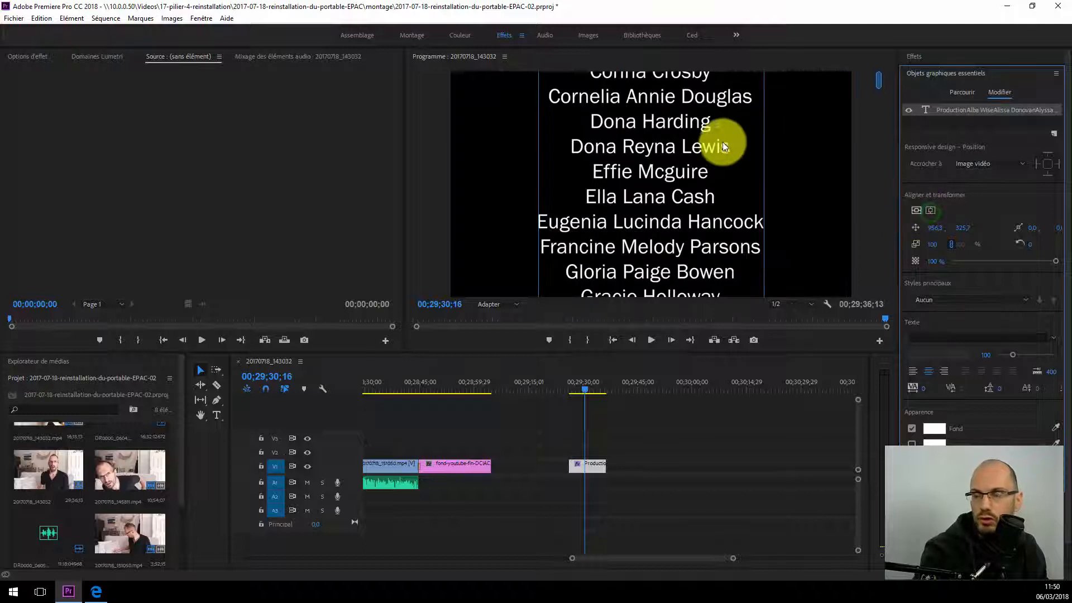
{"action": "left_click", "coordinate": [931, 124]}
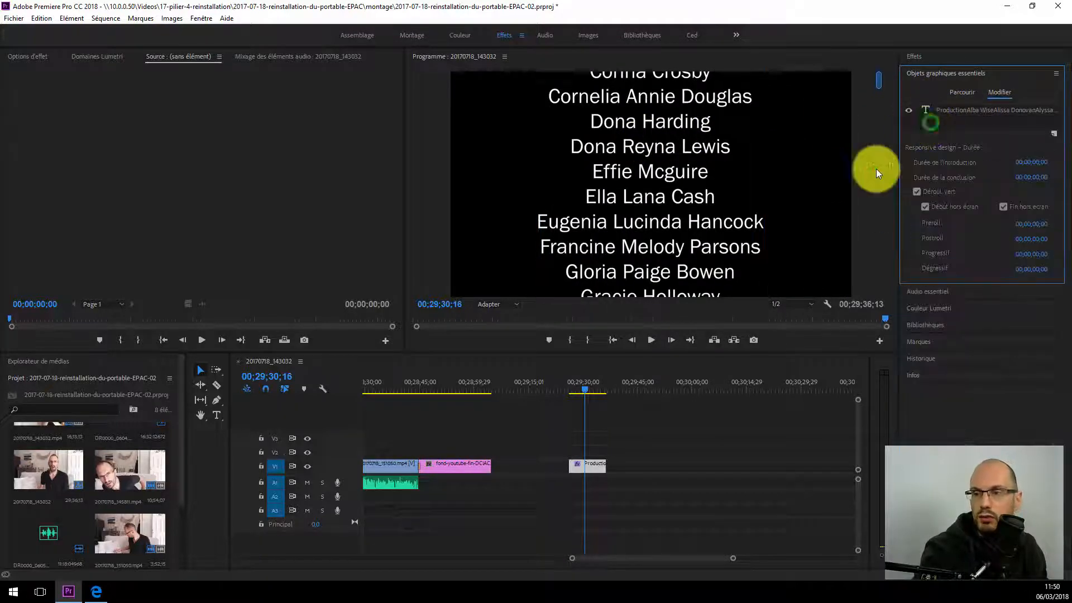
{"action": "key", "text": "space"}
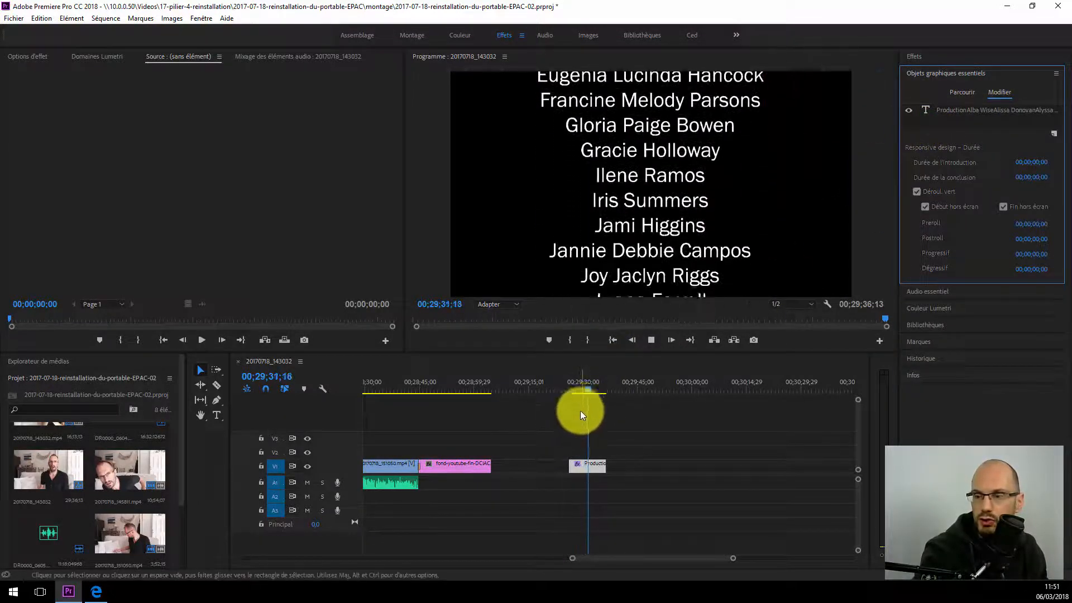
{"action": "key", "text": "space"}
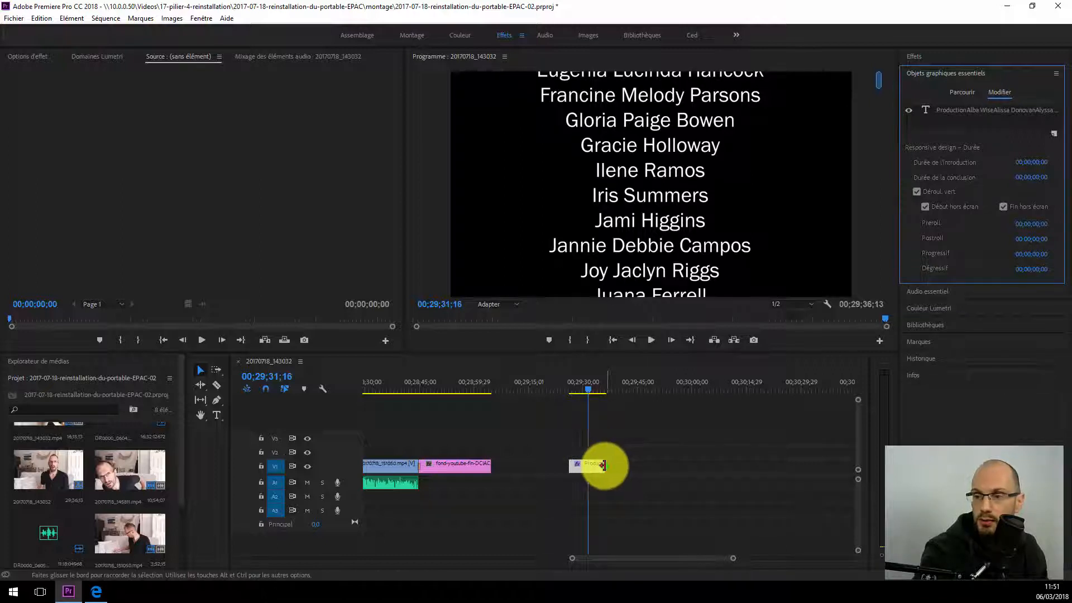
Step: Extend the credits clip to end at about 00;30;17;04, move it to track V2 directly after the last video clip, and play the transition
{"action": "left_click_drag", "start_coordinate": [603, 465], "coordinate": [754, 465]}
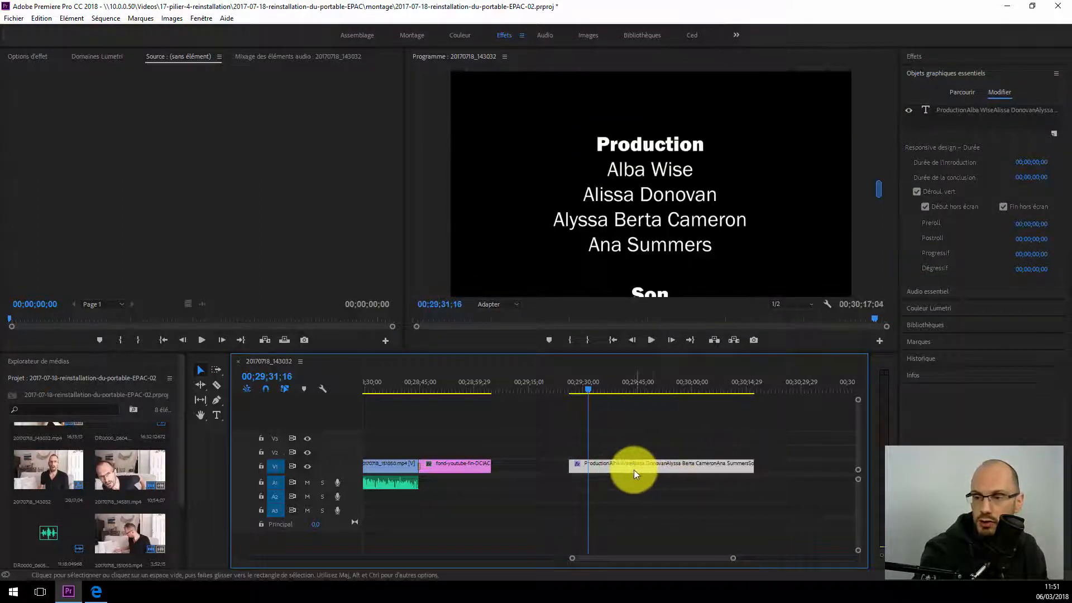
{"action": "left_click_drag", "start_coordinate": [634, 473], "coordinate": [450, 452]}
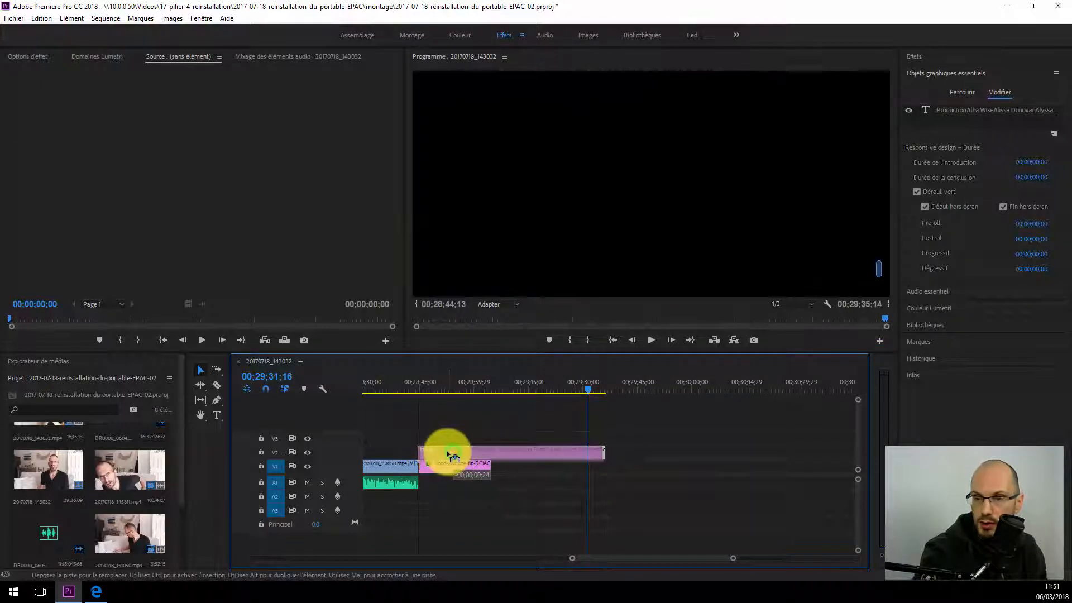
{"action": "left_click", "coordinate": [394, 387]}
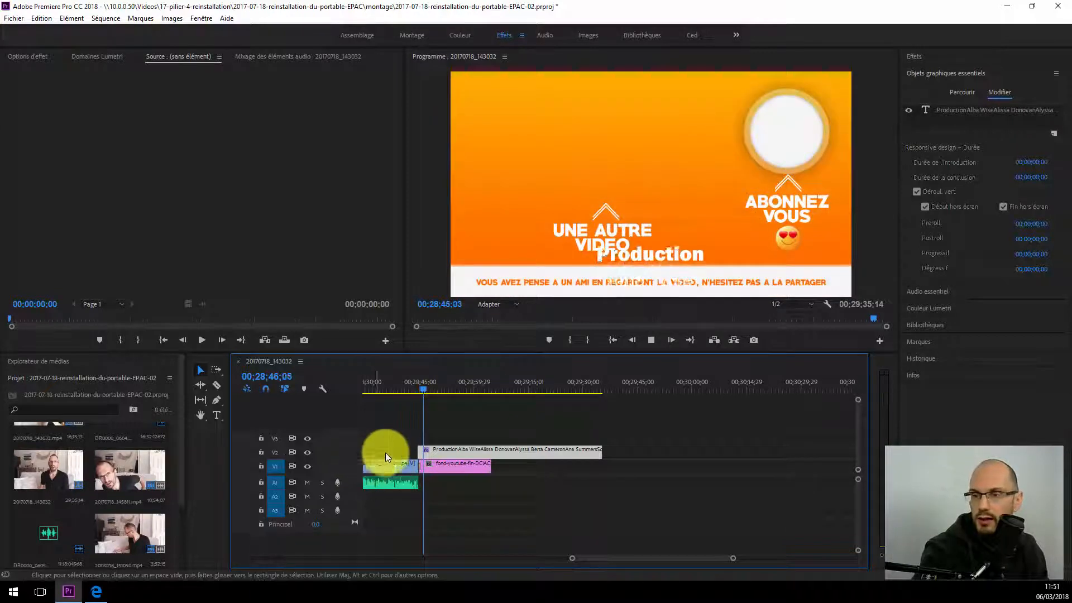
Step: Move the fond-youtube-fin clip on V1 beyond the end of the credits to end at 00;30;01;25, and play the credits over black
{"action": "left_click_drag", "start_coordinate": [452, 463], "coordinate": [662, 462]}
{"action": "left_click", "coordinate": [411, 385]}
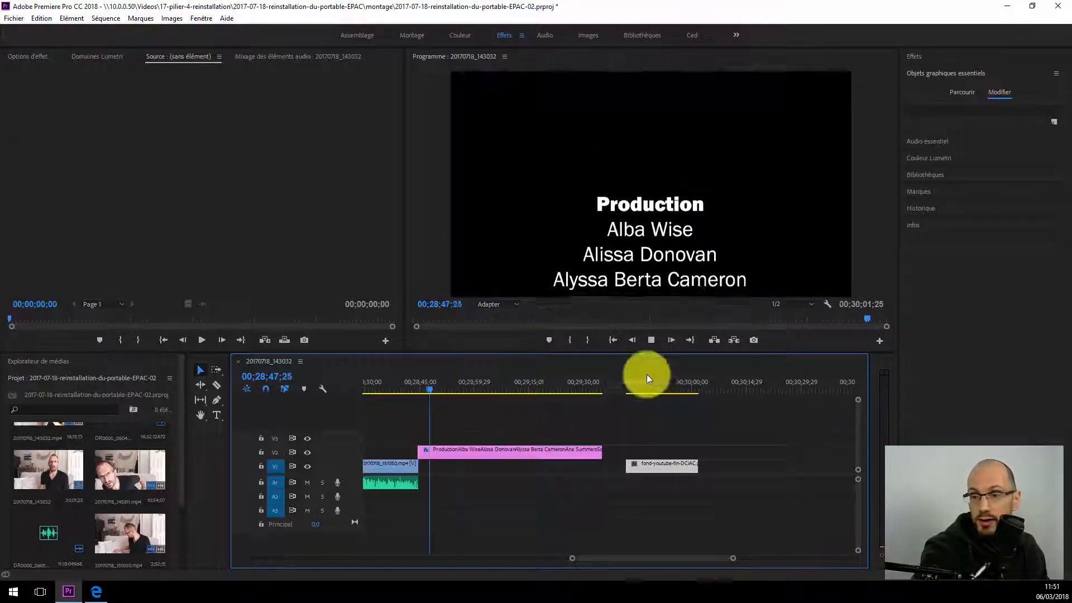
Step: Shorten the credits clip to about a third of its length to try a faster roll, and extend it again to just before the fond-youtube-fin clip
{"action": "left_click_drag", "start_coordinate": [600, 450], "coordinate": [478, 450]}
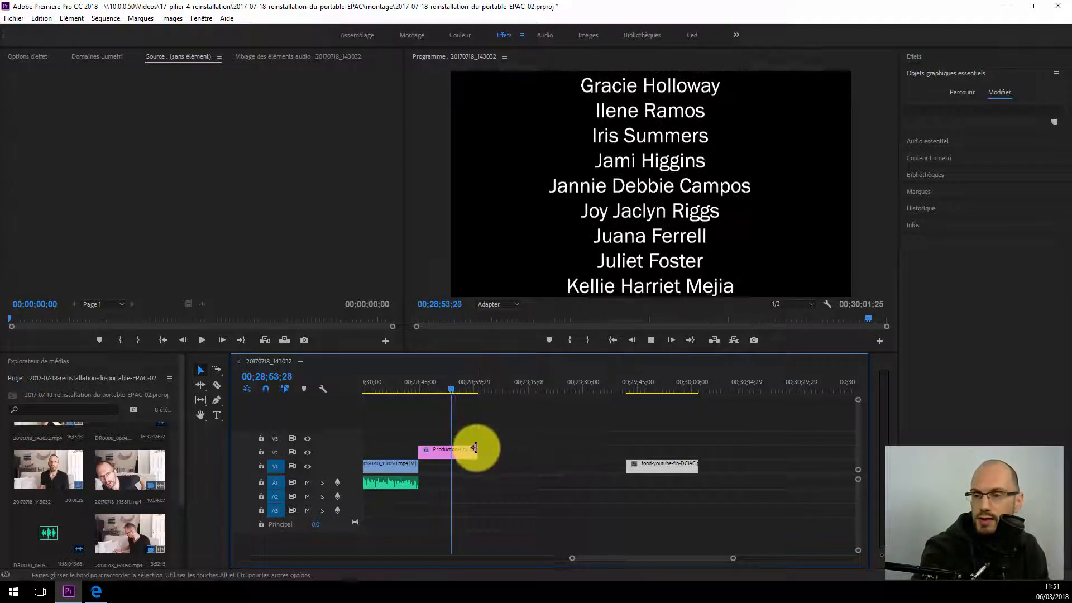
{"action": "left_click_drag", "start_coordinate": [475, 449], "coordinate": [607, 449]}
{"action": "mouse_move", "coordinate": [433, 390]}
{"action": "left_mouse_down"}
{"action": "mouse_move", "coordinate": [420, 389]}
{"action": "mouse_move", "coordinate": [441, 394]}
{"action": "left_mouse_up"}
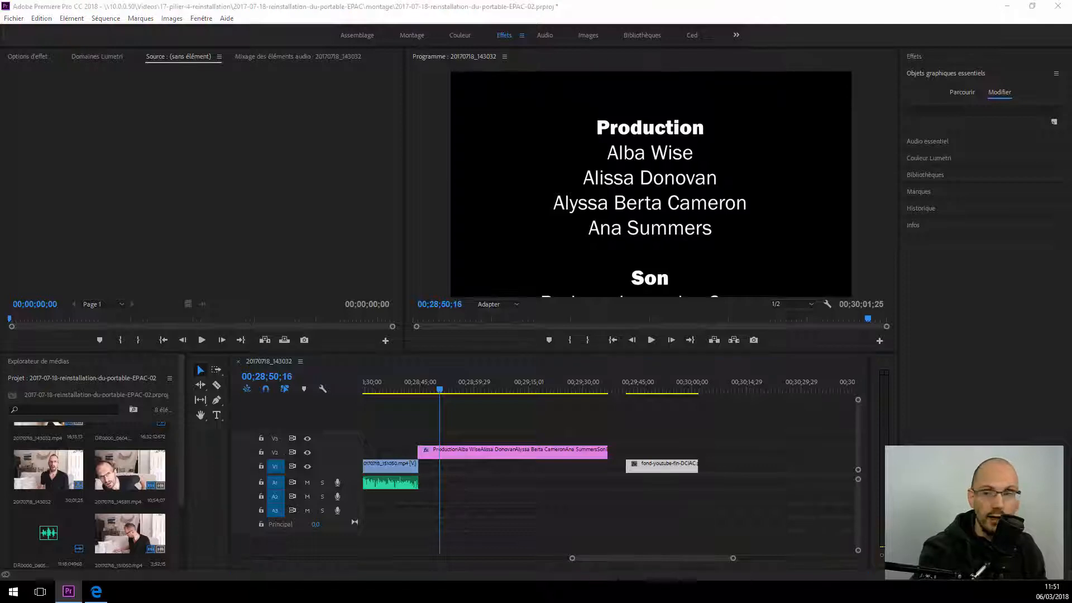
Step: Switch to a blank Notepad document, paste the list of names to review it, and close it without saving
{"action": "left_click", "coordinate": [72, 454]}
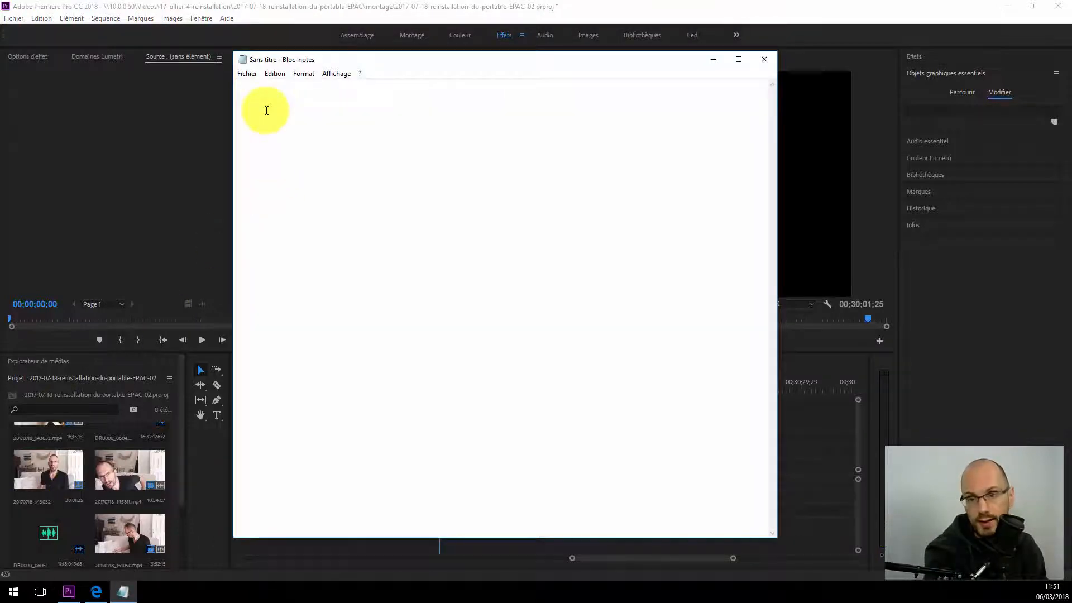
{"action": "key", "text": "ctrl+v"}
{"action": "scroll", "coordinate": [318, 352], "scroll_direction": "up", "scroll_amount": 2}
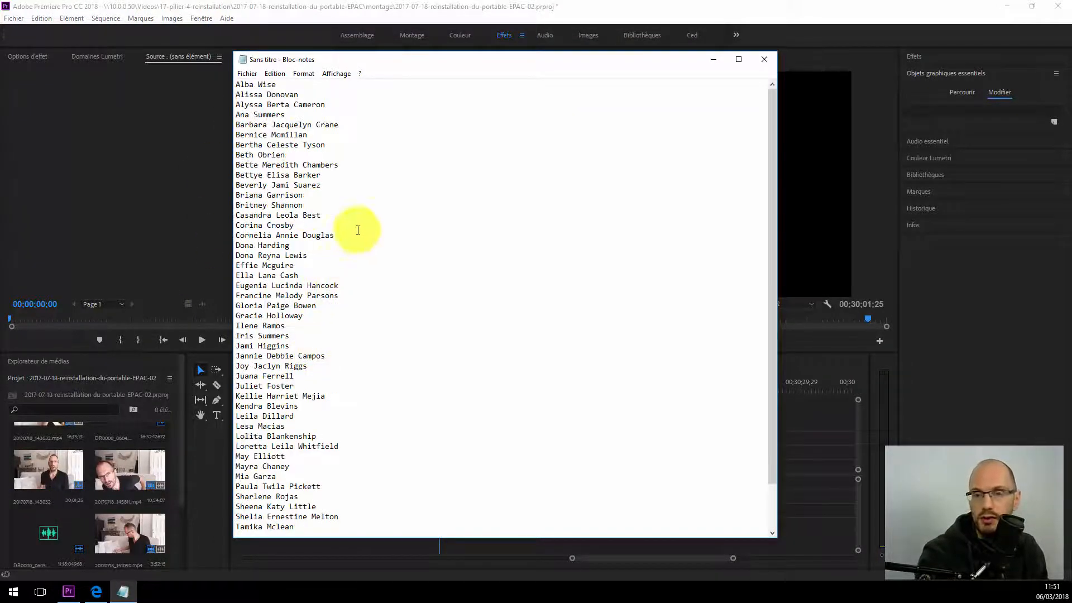
{"action": "left_click", "coordinate": [764, 59]}
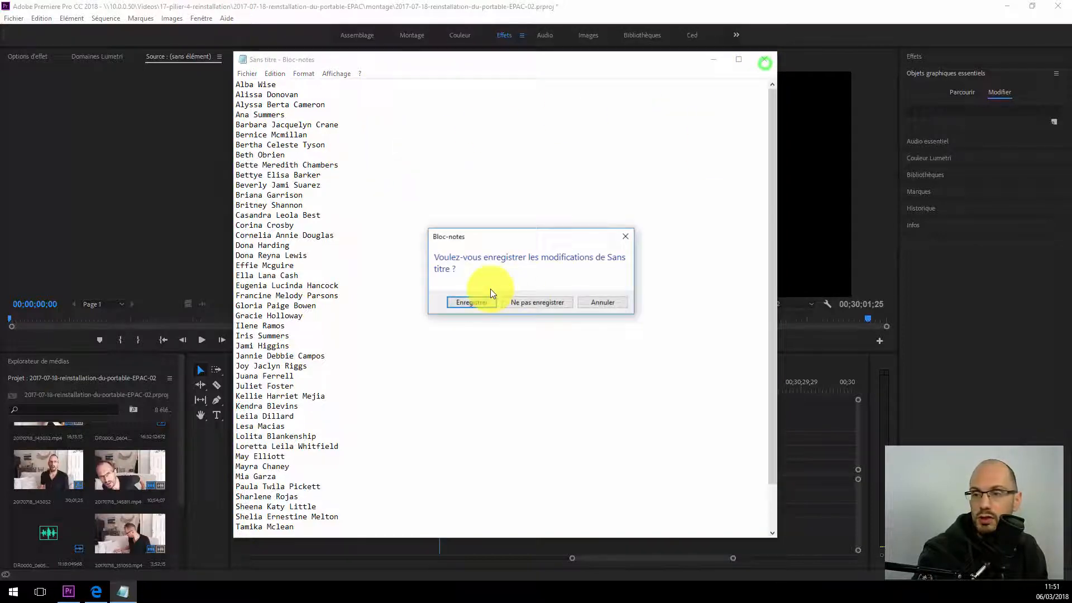
{"action": "left_click", "coordinate": [521, 301]}
Step: Insert a blank line and the heading "Technique" partway through the credits list, at the names shown around 00;29;07;19
{"action": "left_click_drag", "start_coordinate": [510, 391], "coordinate": [436, 390]}
{"action": "left_click", "coordinate": [609, 156]}
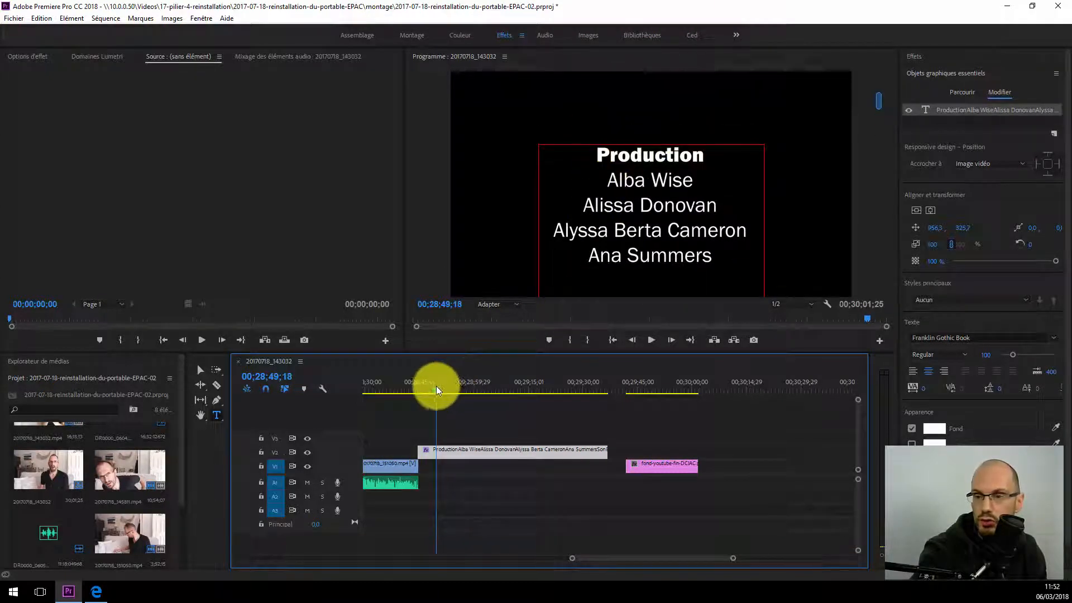
{"action": "left_click_drag", "start_coordinate": [437, 388], "coordinate": [502, 387]}
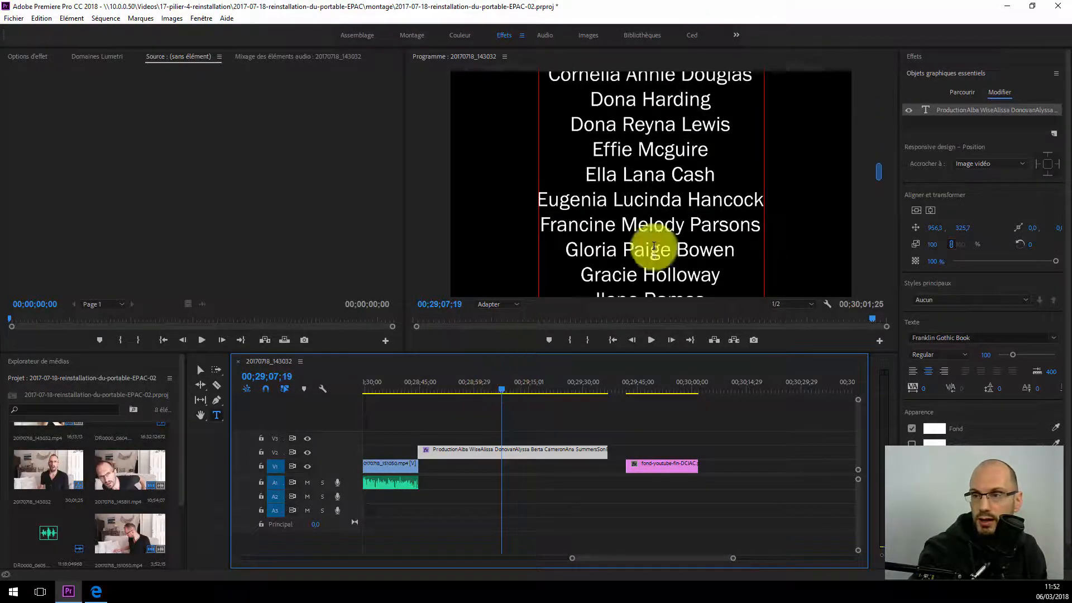
{"action": "left_click", "coordinate": [715, 175]}
{"action": "key", "text": "Return"}
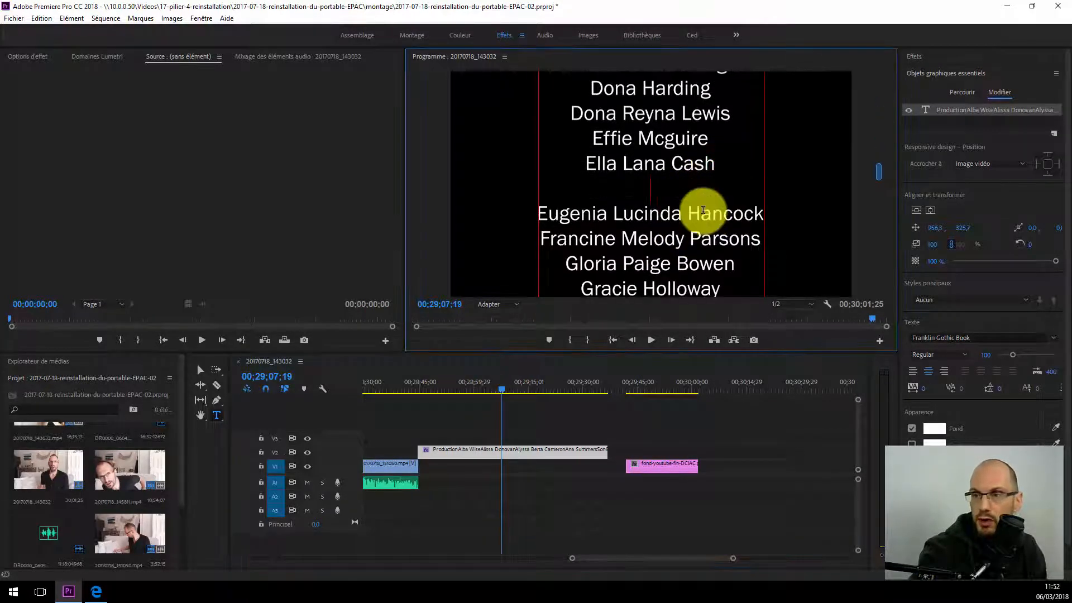
{"action": "key", "text": "Return"}
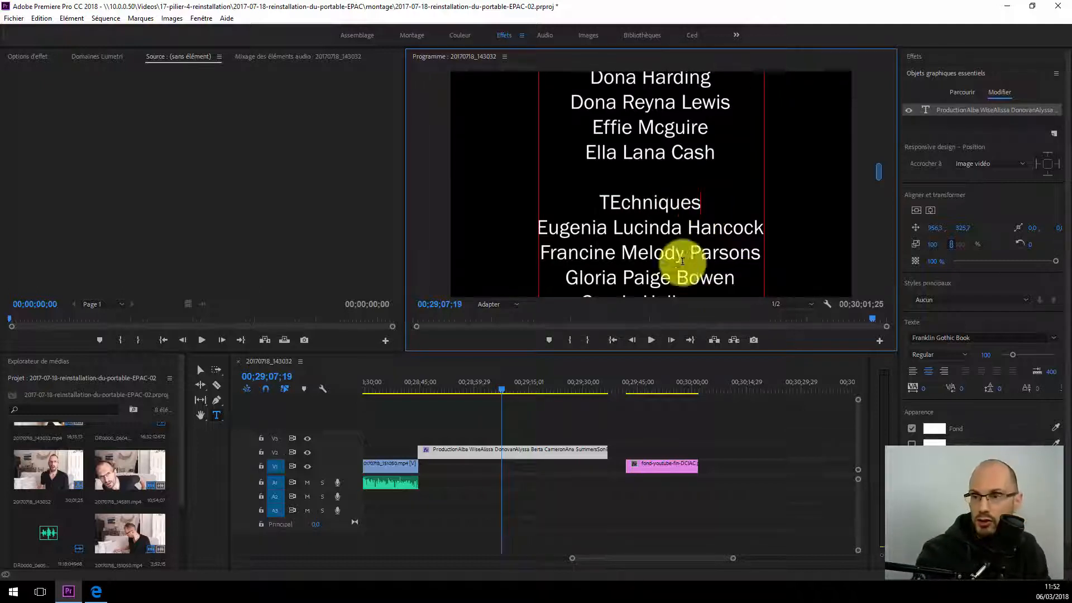
{"action": "key", "text": "Delete"}
{"action": "type", "text": "e"}
{"action": "key", "text": "End"}
{"action": "key", "text": "BackSpace"}
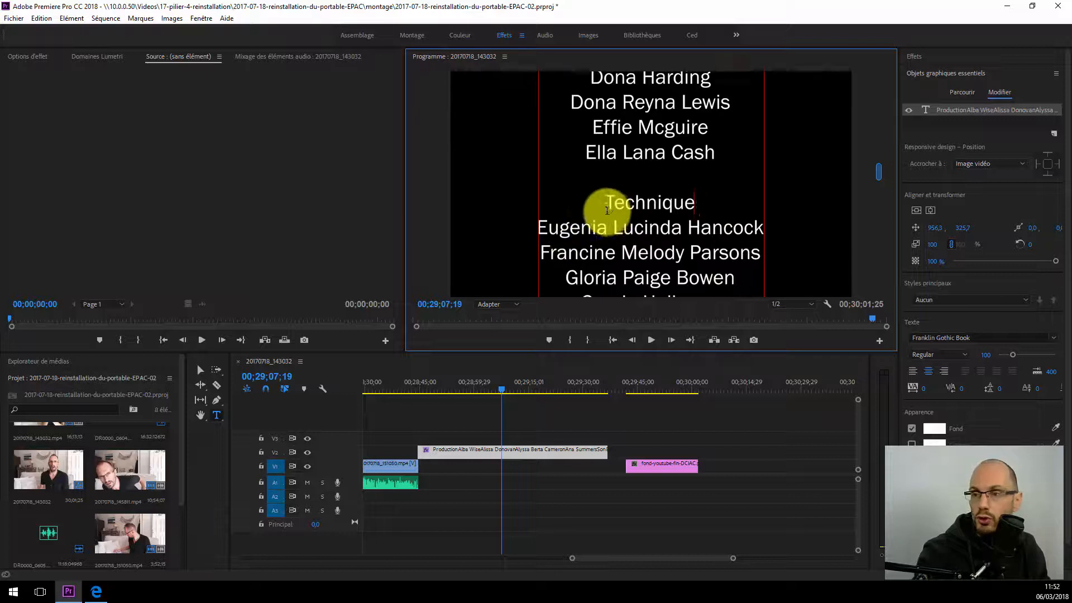
Step: Set the font of the "Technique" heading to Franklin Gothic Heavy
{"action": "double_click", "coordinate": [609, 203]}
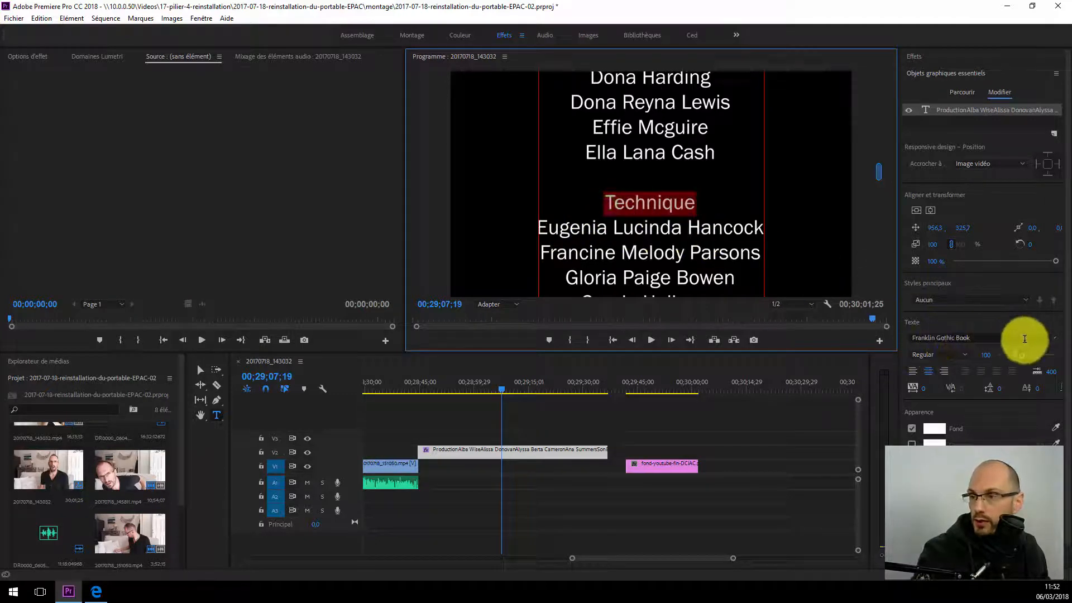
{"action": "left_click", "coordinate": [1053, 338]}
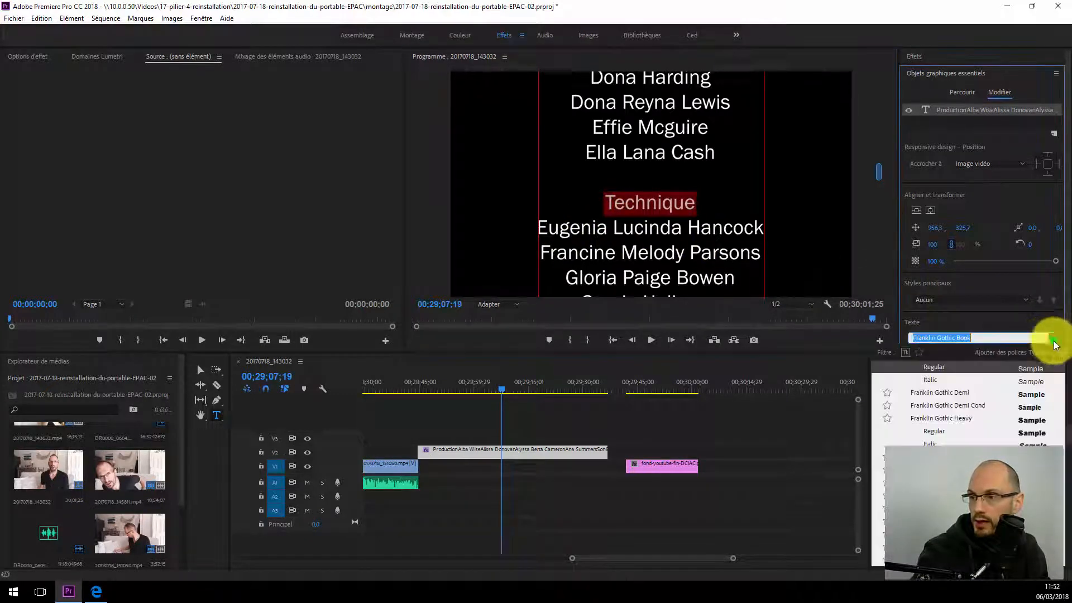
{"action": "left_click", "coordinate": [943, 418]}
Step: Shorten the credits clip on V2 to end at about 00;29;23, and play the roll around the "Technique" heading
{"action": "left_click", "coordinate": [470, 387]}
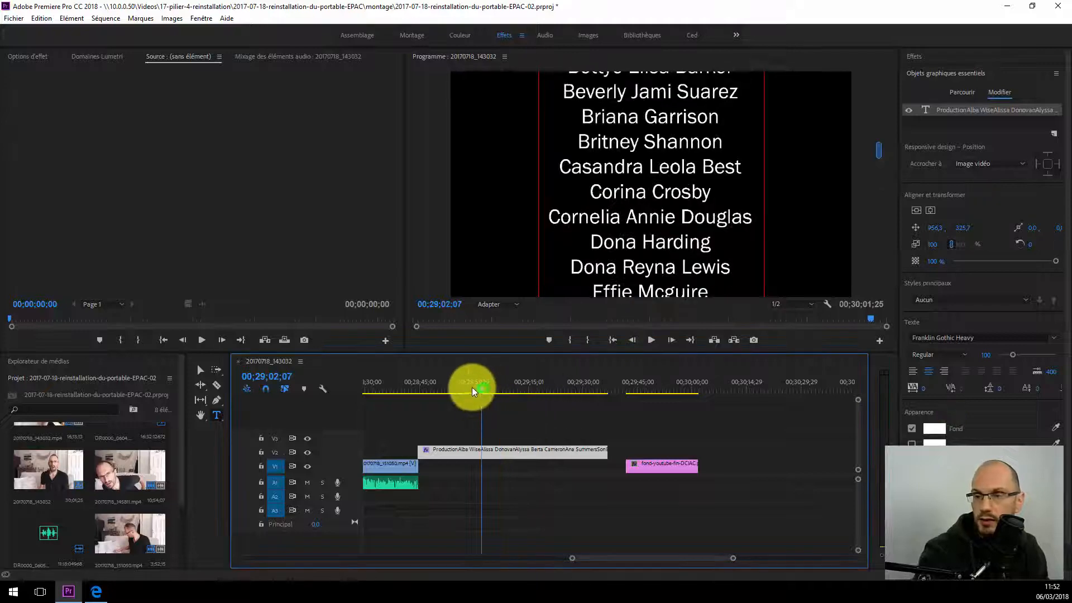
{"action": "key", "text": "space"}
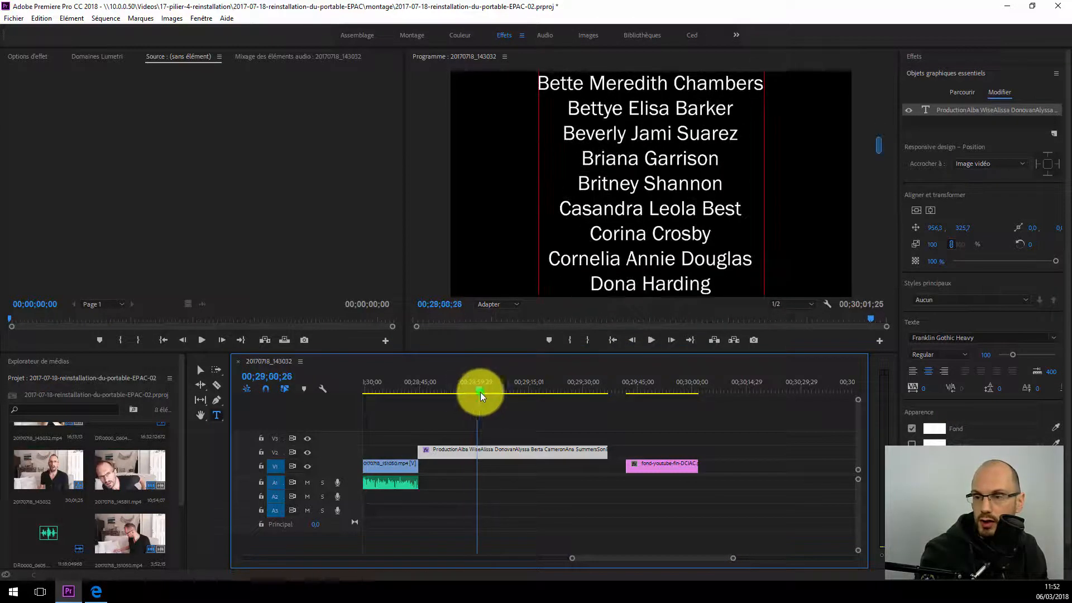
{"action": "left_click_drag", "start_coordinate": [605, 454], "coordinate": [558, 449]}
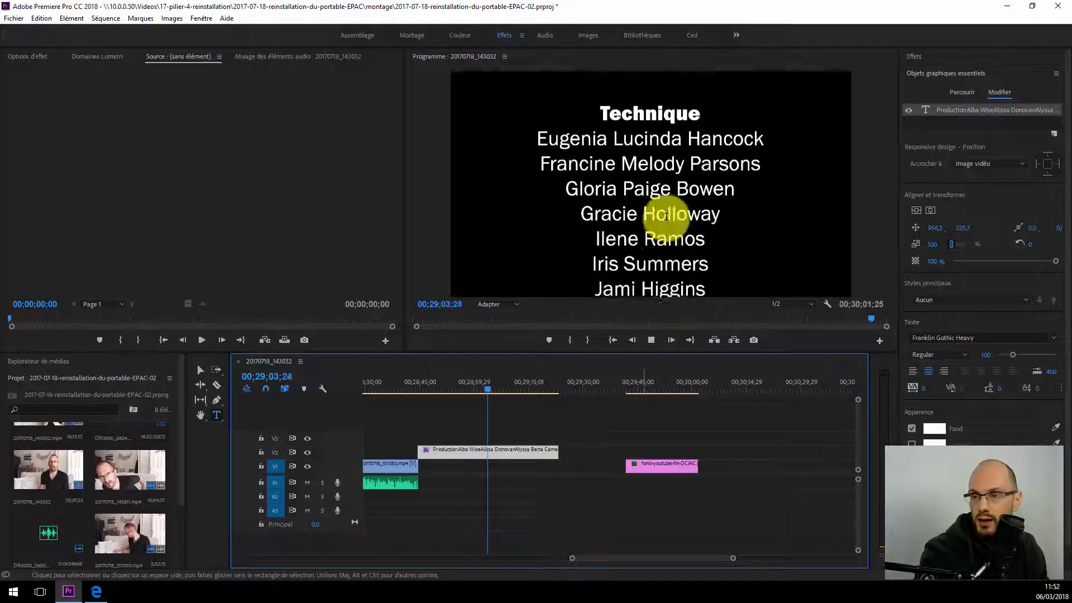
{"action": "key", "text": "space"}
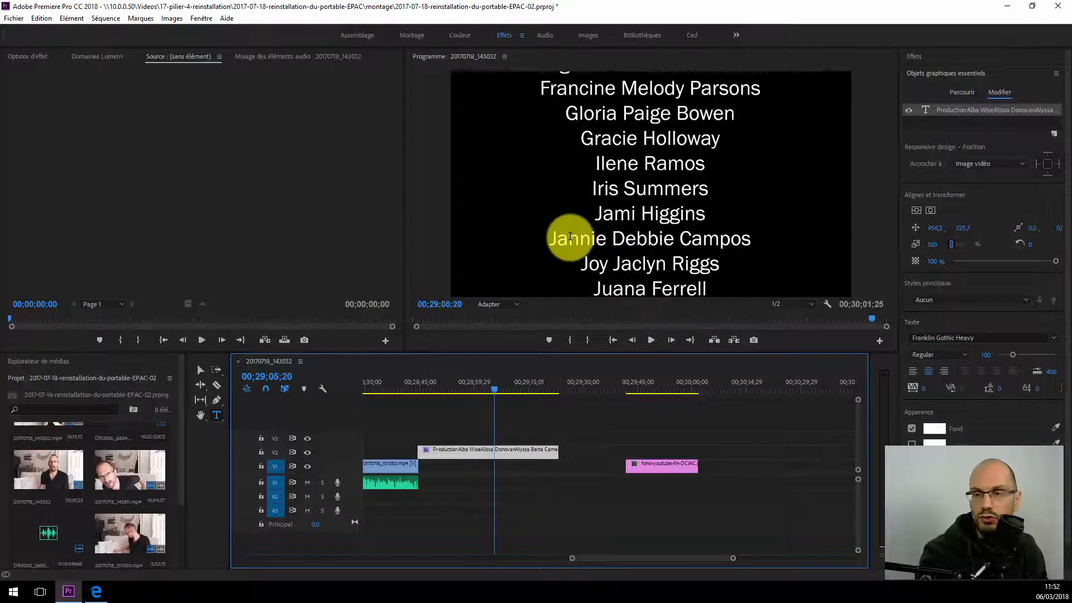
Step: Deselect the text layer to show the roll settings, and compare the start of the credits with Début hors écran off and on
{"action": "left_click", "coordinate": [643, 186]}
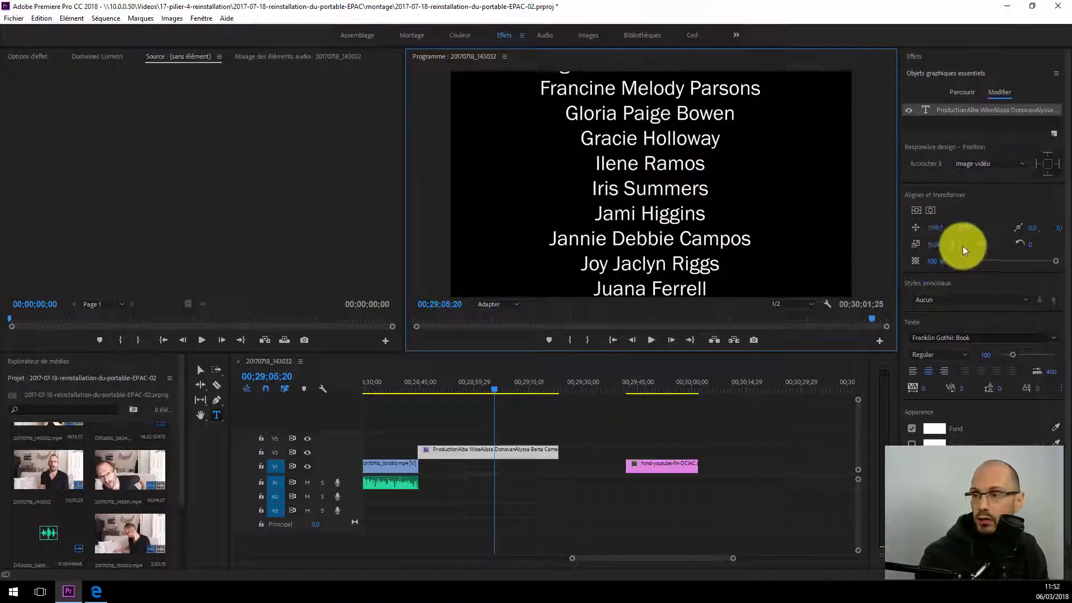
{"action": "left_click", "coordinate": [930, 123]}
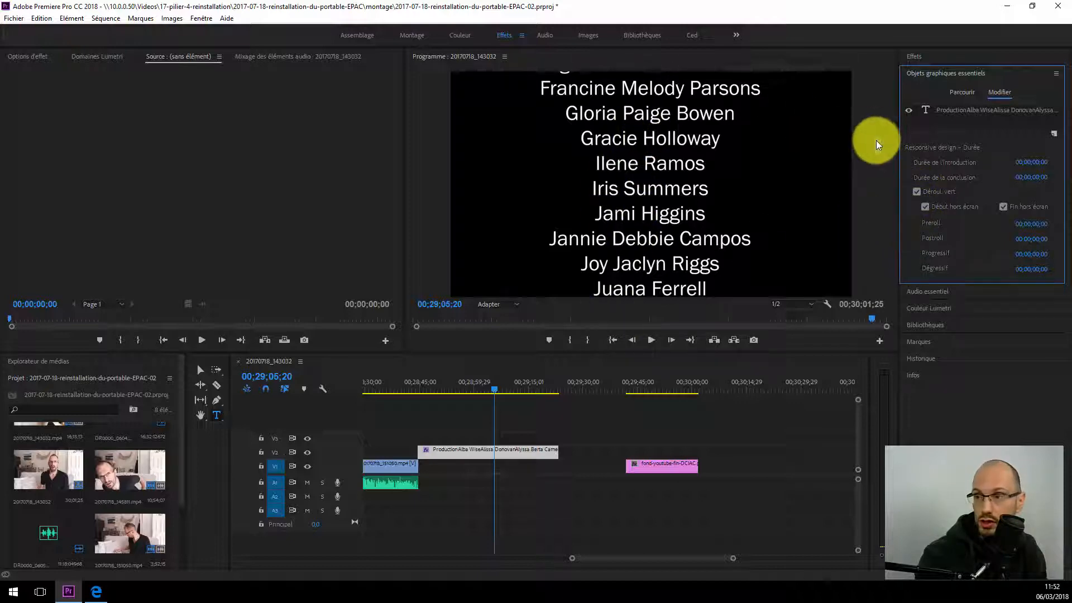
{"action": "mouse_move", "coordinate": [875, 140]}
{"action": "left_mouse_down"}
{"action": "mouse_move", "coordinate": [875, 155]}
{"action": "mouse_move", "coordinate": [881, 129]}
{"action": "left_mouse_up"}
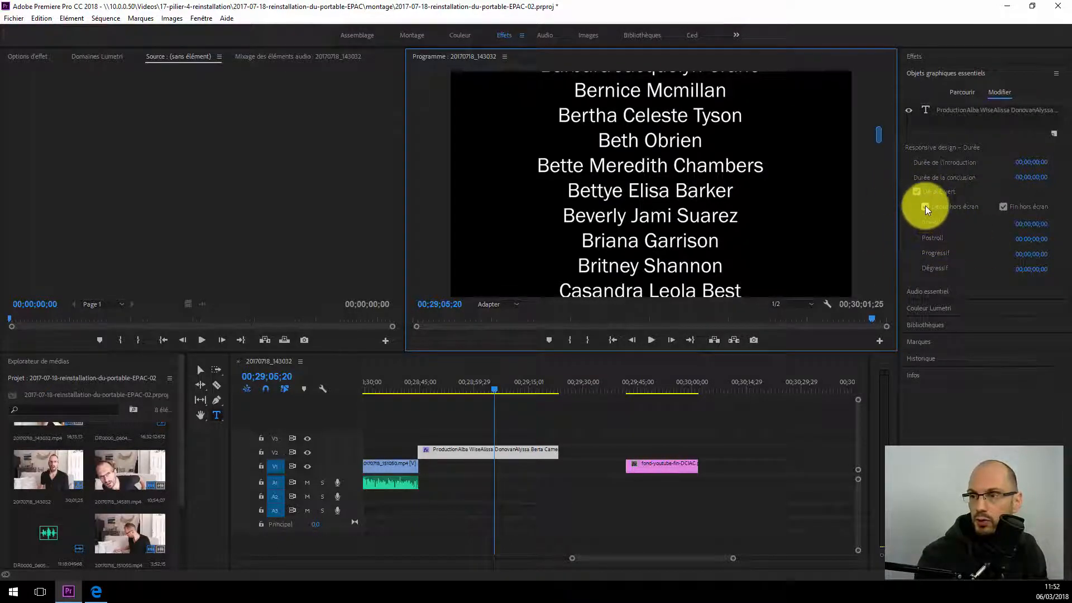
{"action": "left_click_drag", "start_coordinate": [881, 134], "coordinate": [881, 48]}
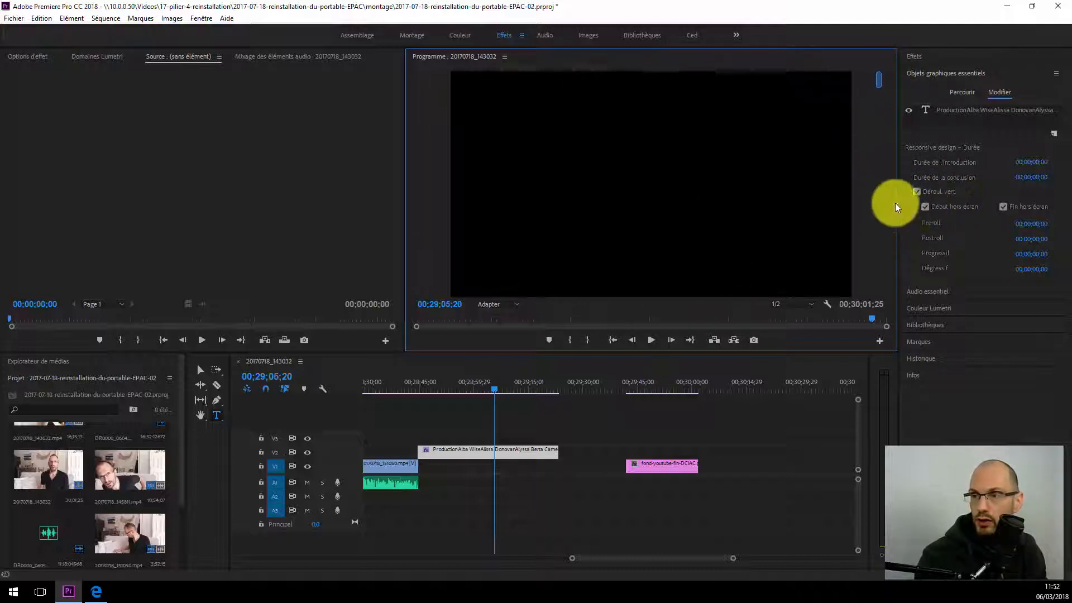
{"action": "left_click", "coordinate": [924, 207]}
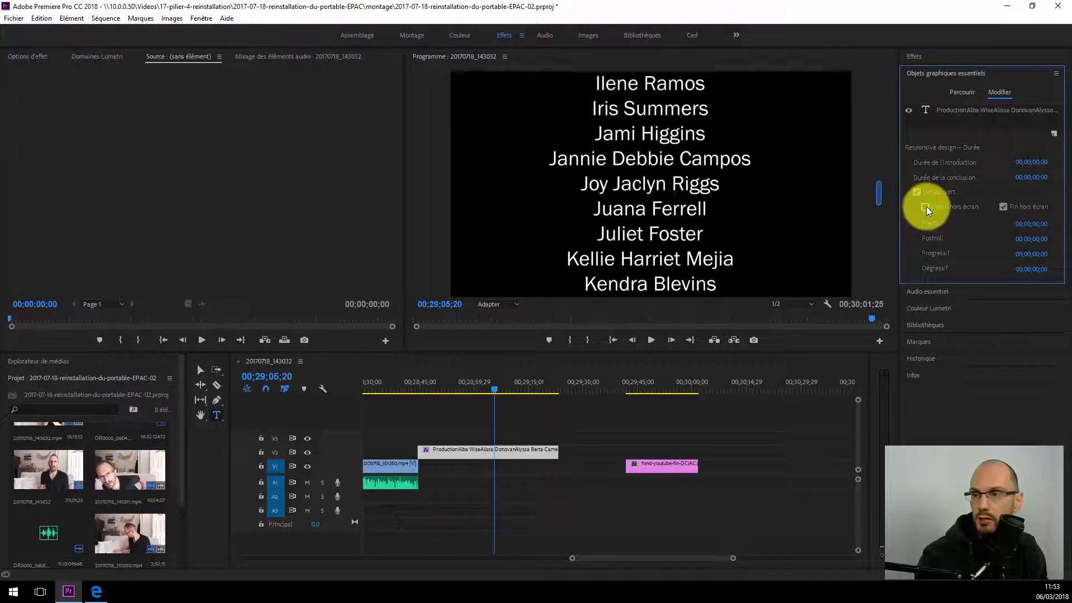
{"action": "left_click_drag", "start_coordinate": [878, 197], "coordinate": [880, 57]}
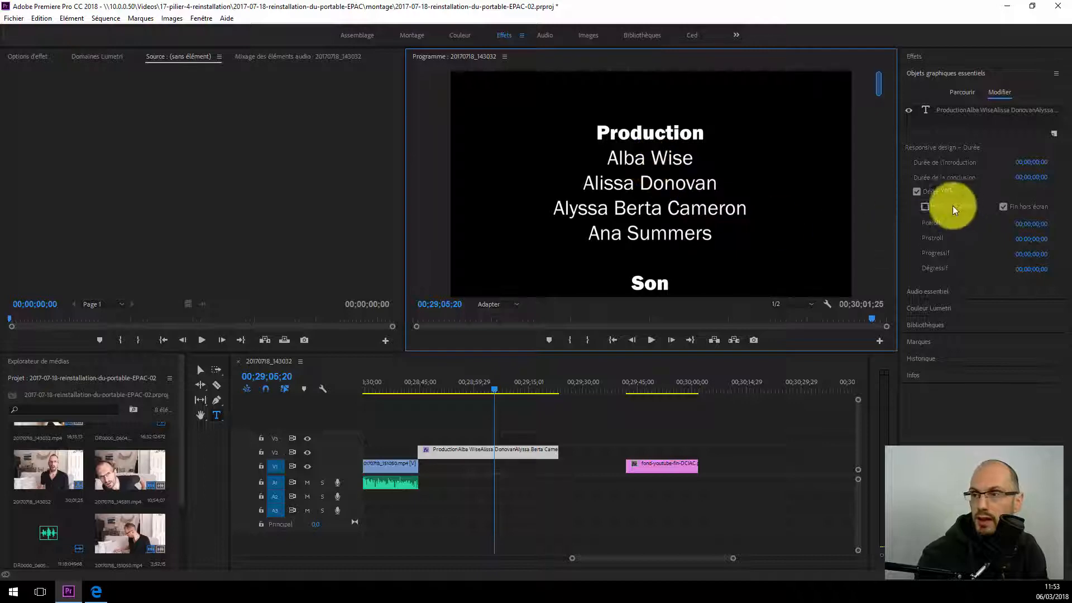
{"action": "left_click", "coordinate": [924, 206]}
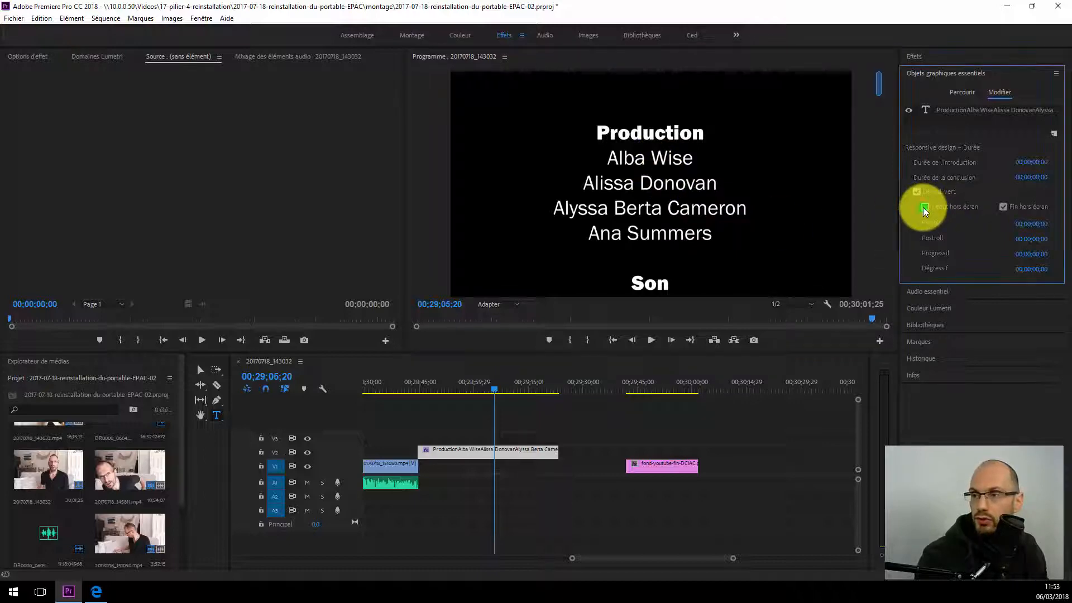
Step: Compare the end of the credits with Fin hors écran turned off and on again
{"action": "left_click", "coordinate": [1003, 207]}
{"action": "left_click_drag", "start_coordinate": [879, 194], "coordinate": [878, 289]}
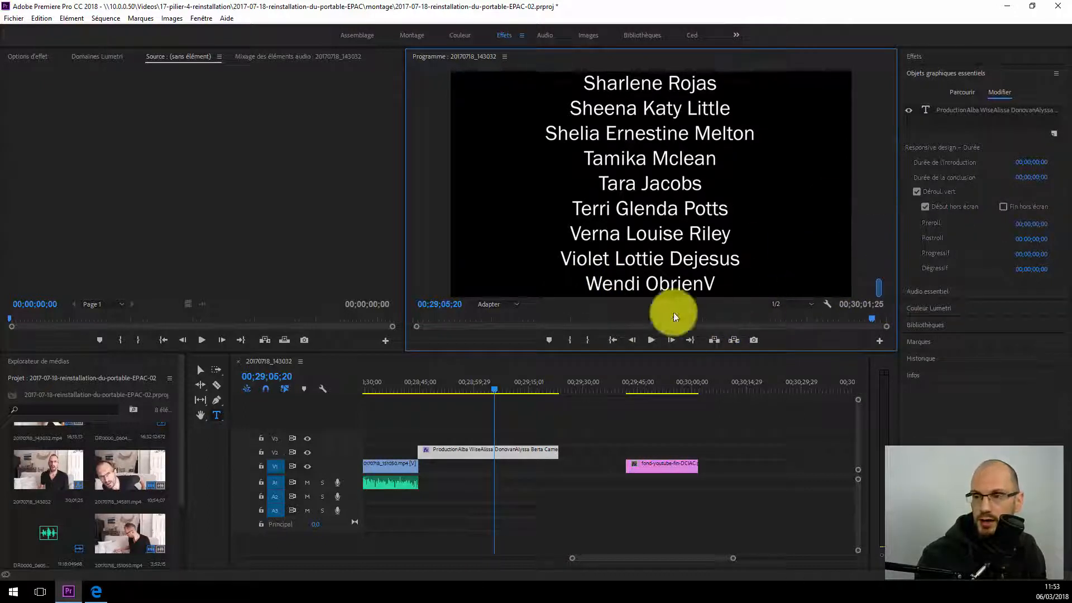
{"action": "left_click", "coordinate": [1002, 207]}
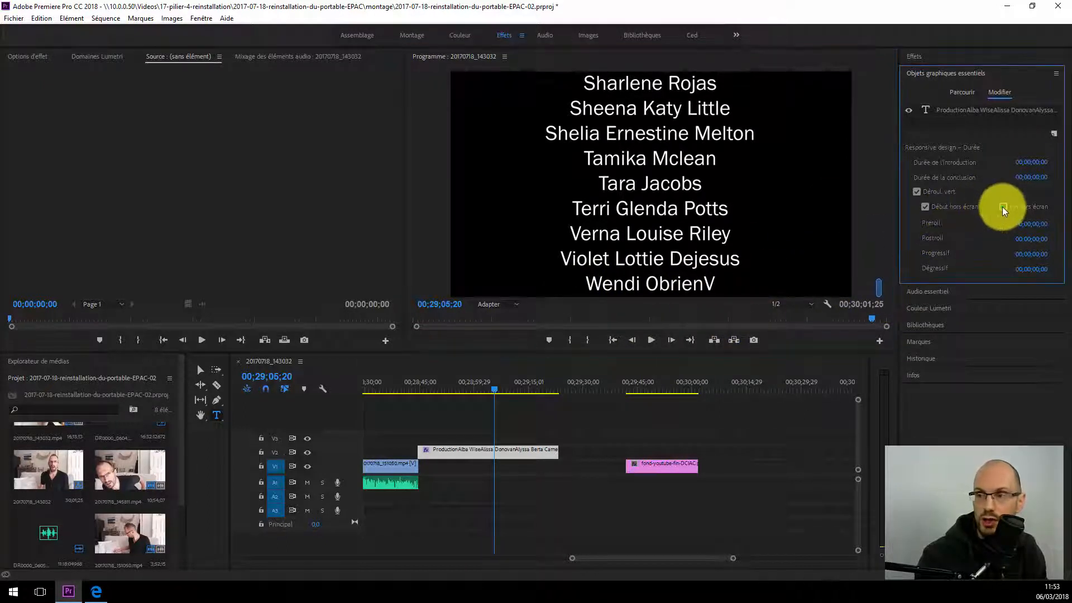
{"action": "left_click", "coordinate": [880, 197]}
{"action": "left_click_drag", "start_coordinate": [880, 196], "coordinate": [896, 294]}
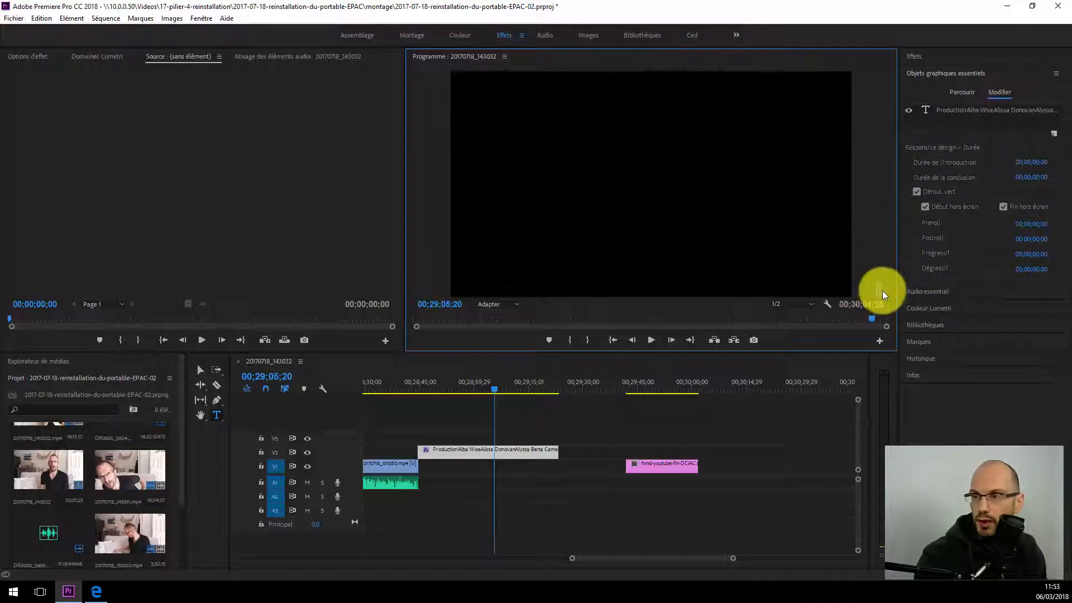
{"action": "left_click_drag", "start_coordinate": [882, 290], "coordinate": [894, 119]}
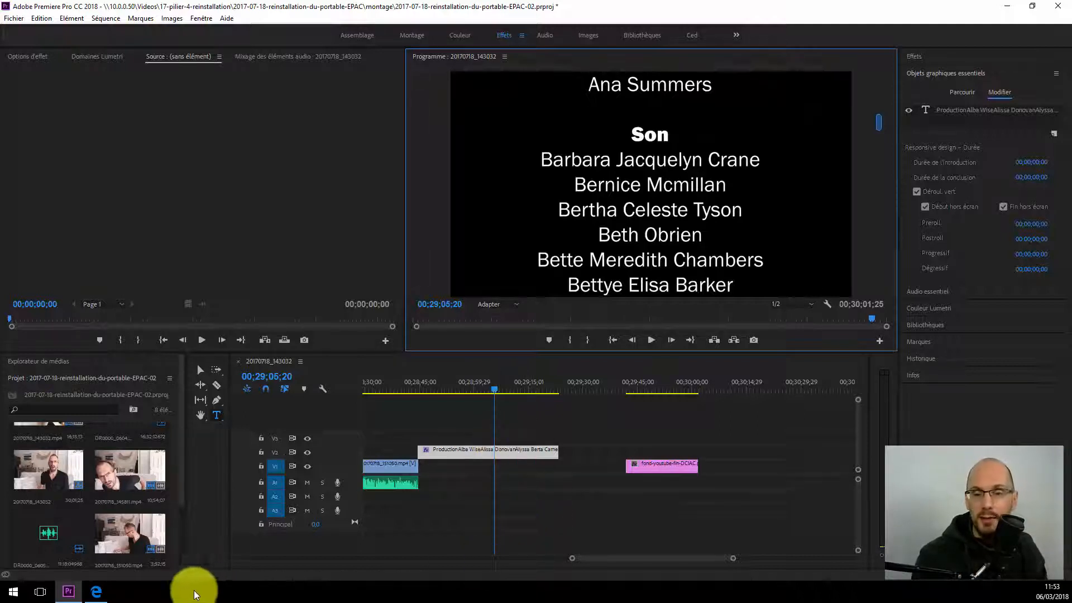
Step: Switch to Microsoft Edge and look through the "Mon premier montage vidéo" training page and the site's list of courses
{"action": "left_click", "coordinate": [95, 592]}
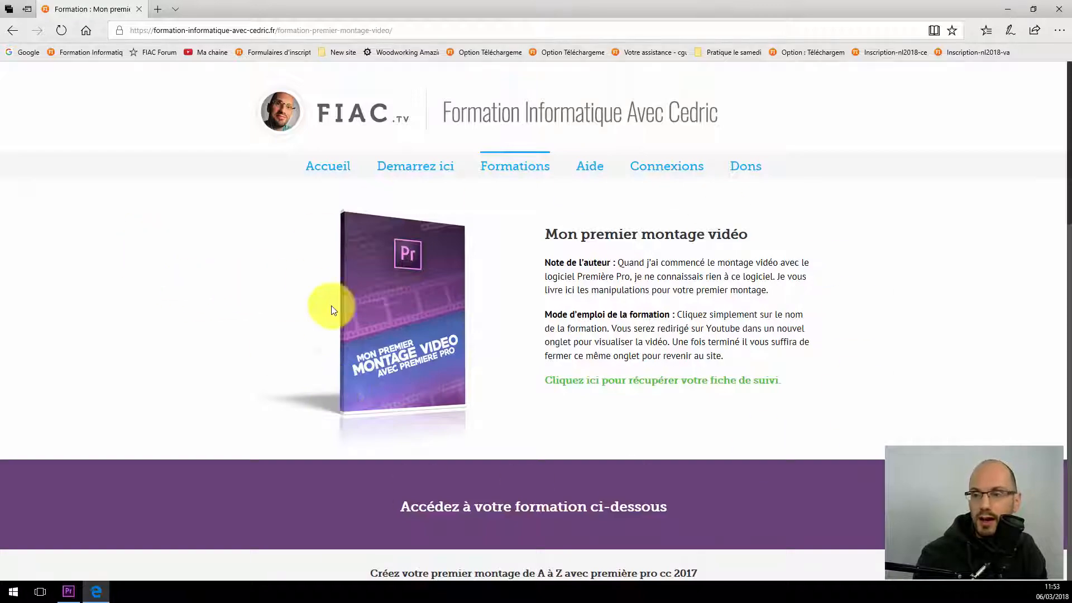
{"action": "scroll", "coordinate": [195, 339], "scroll_direction": "down", "scroll_amount": 1}
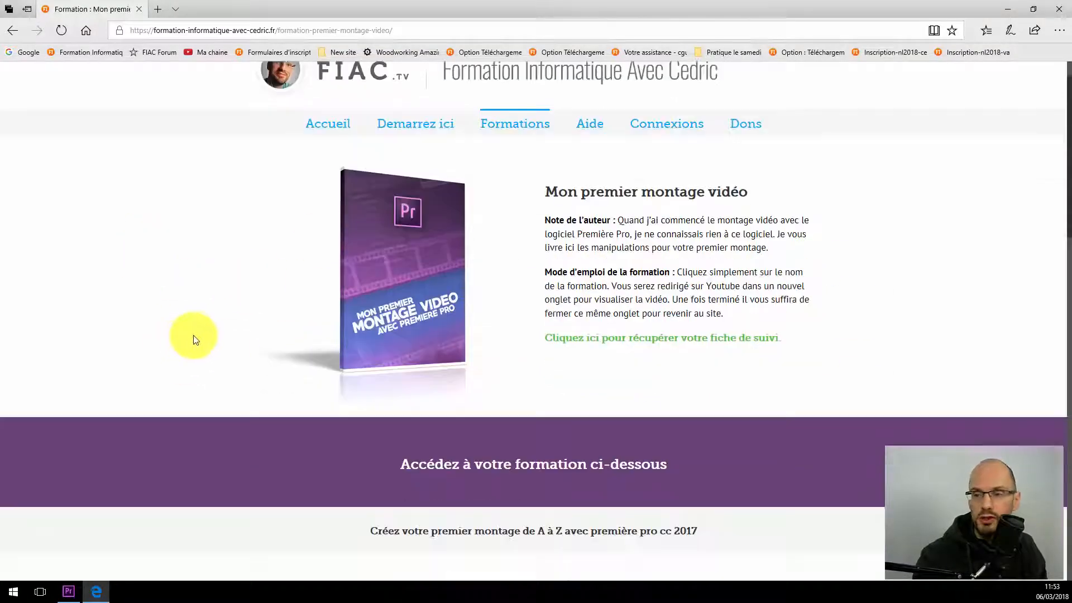
{"action": "scroll", "coordinate": [207, 357], "scroll_direction": "down", "scroll_amount": 10}
{"action": "scroll", "coordinate": [296, 373], "scroll_direction": "up", "scroll_amount": 1}
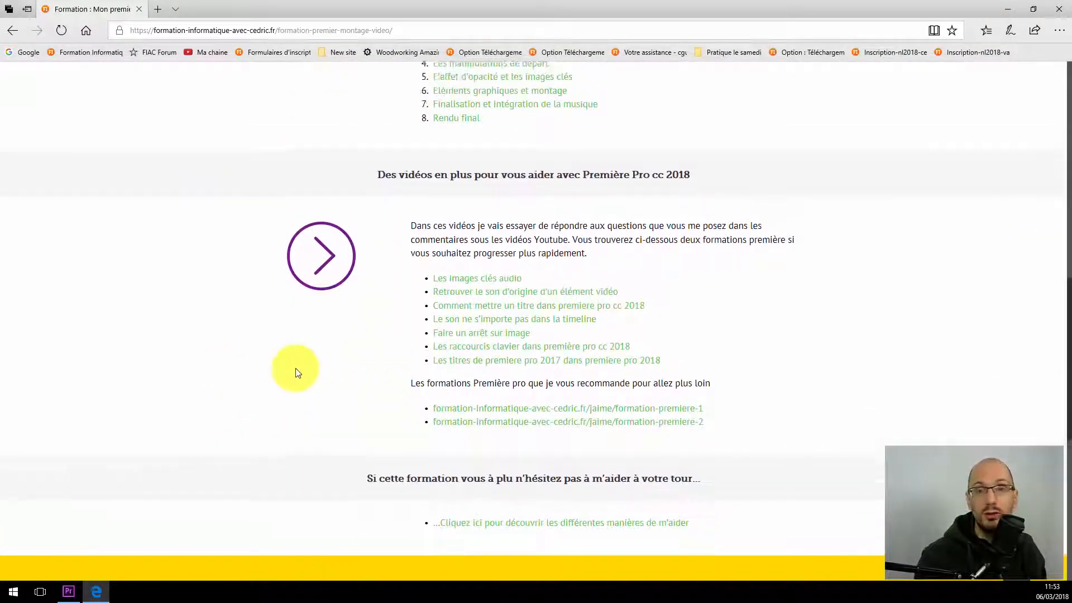
{"action": "scroll", "coordinate": [297, 373], "scroll_direction": "up", "scroll_amount": 10}
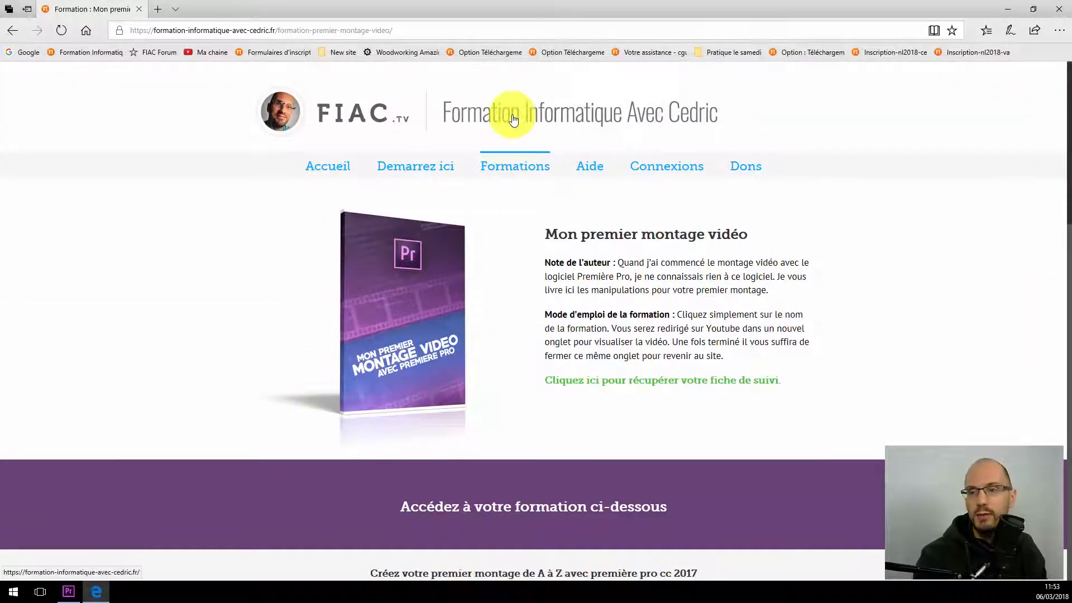
{"action": "mouse_move", "coordinate": [514, 167]}
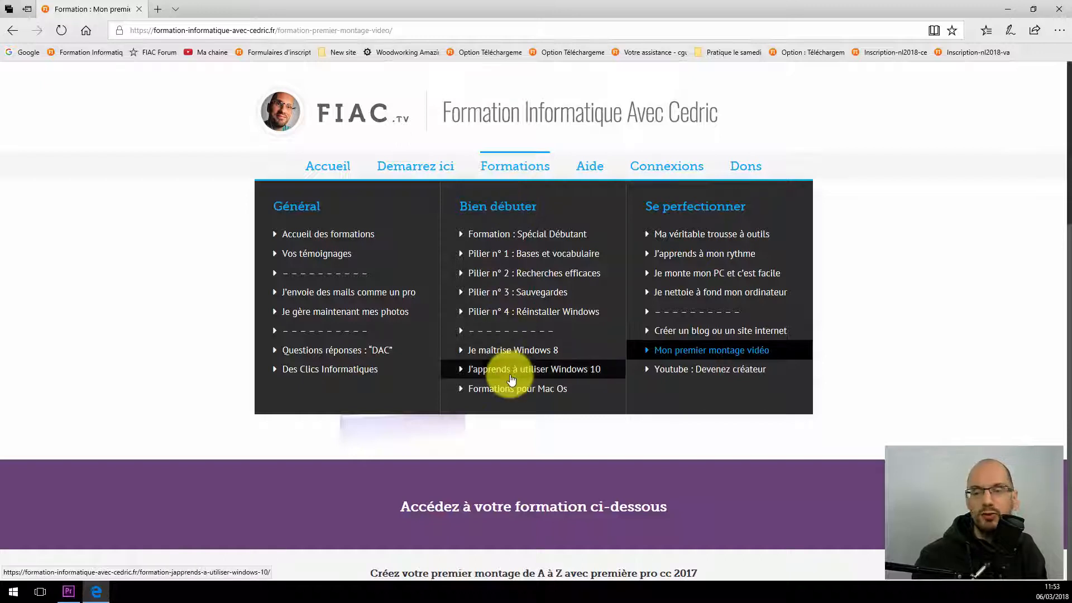